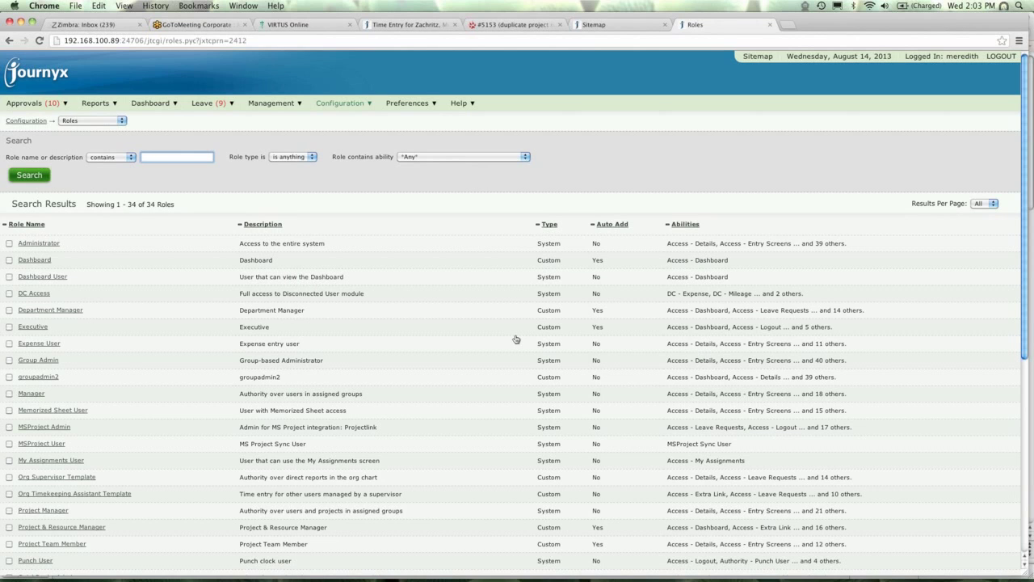
pyautogui.press('super+Tab')
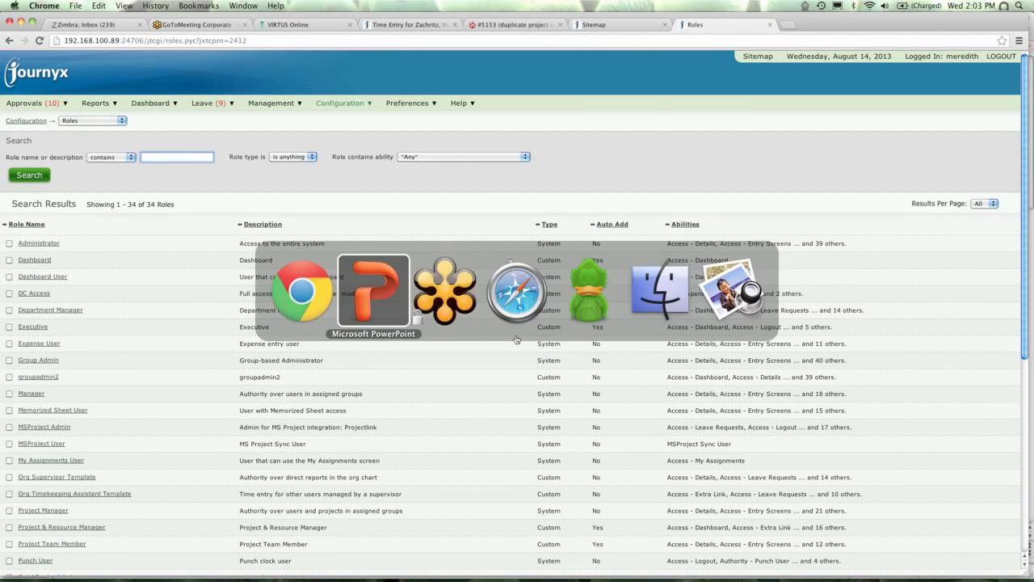
pyautogui.press('super+Tab')
pyautogui.press('super+Tab')
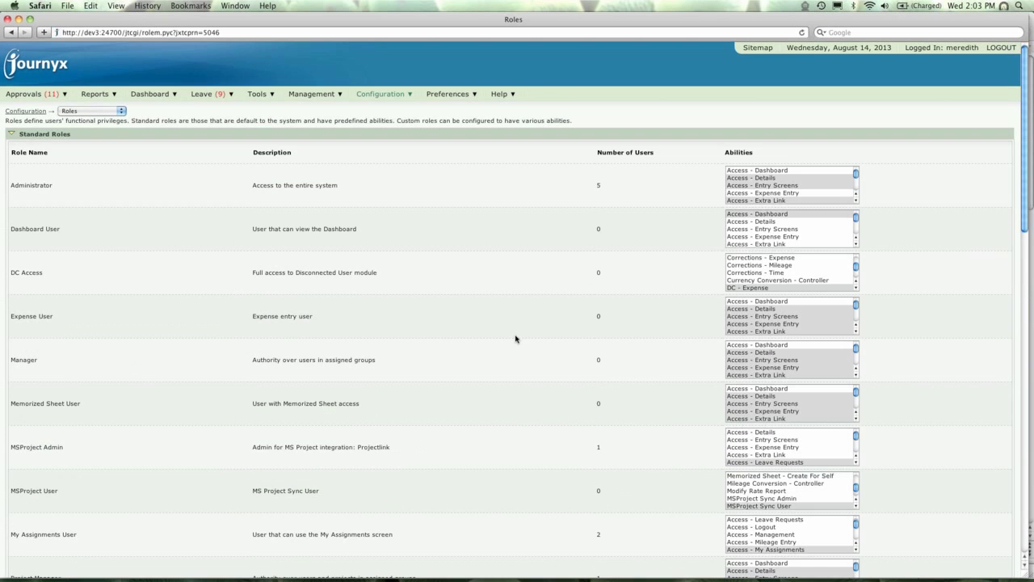
pyautogui.moveTo(1030, 578)
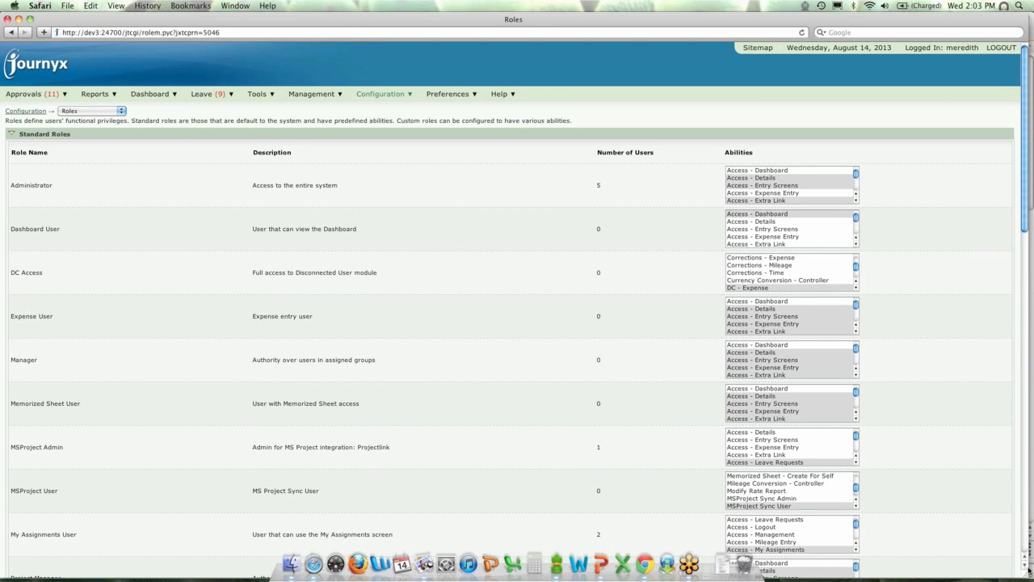
pyautogui.scroll(-2, 1025, 570)
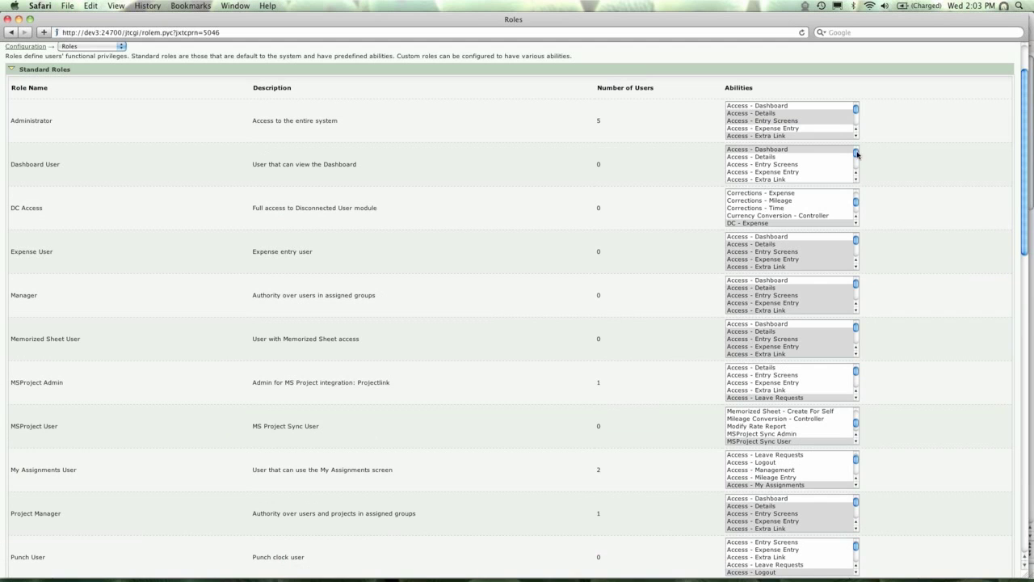
pyautogui.click(856, 136)
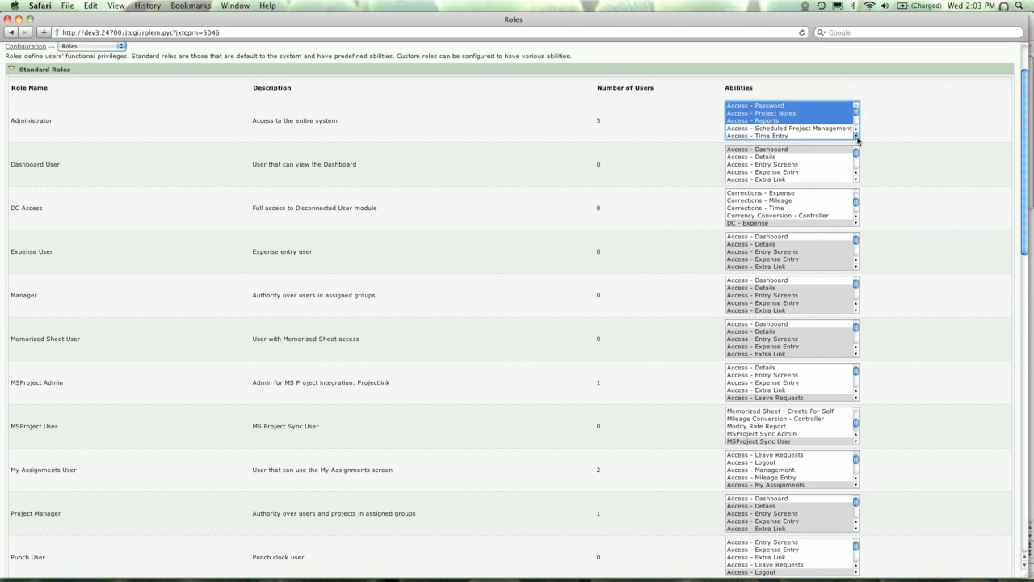
pyautogui.click(1024, 546)
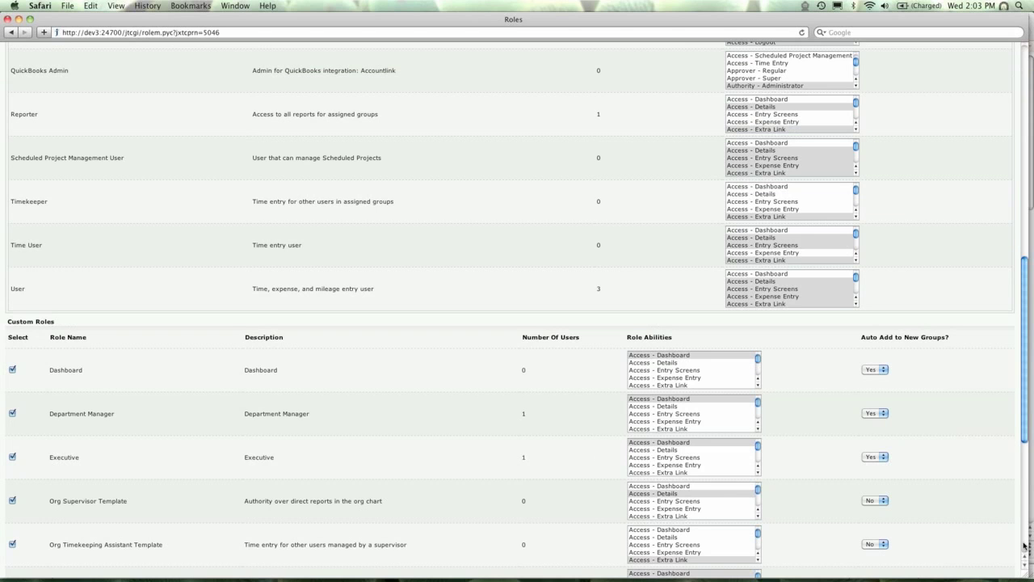
pyautogui.click(1027, 568)
pyautogui.click(1027, 568)
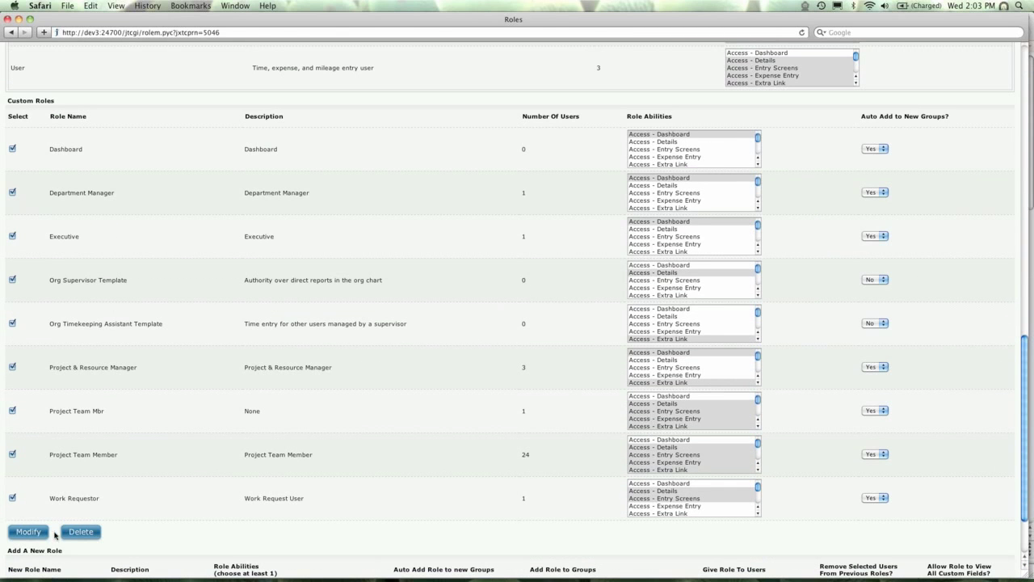
pyautogui.moveTo(452, 580)
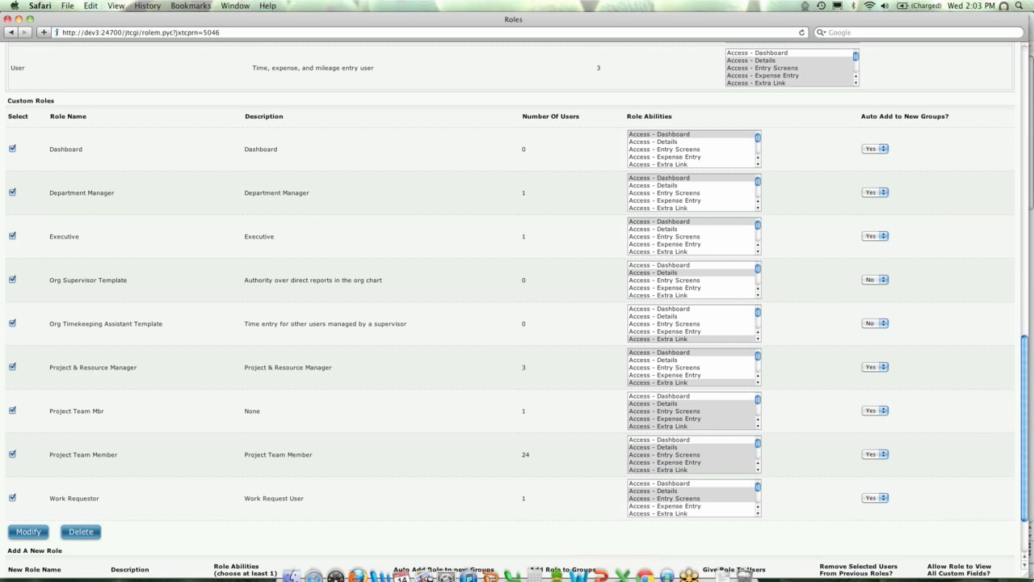
pyautogui.click(1026, 566)
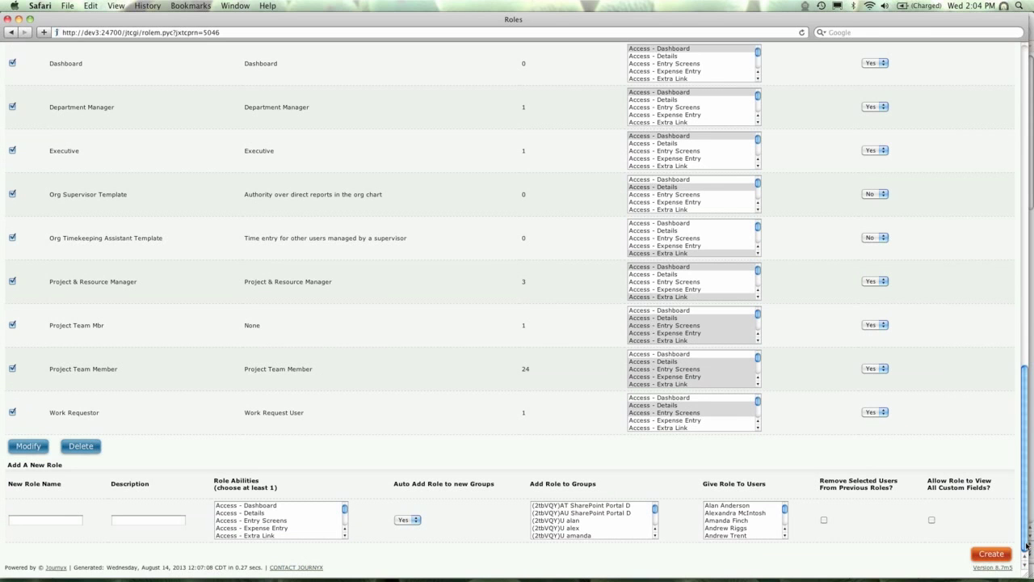
pyautogui.press('super+Tab')
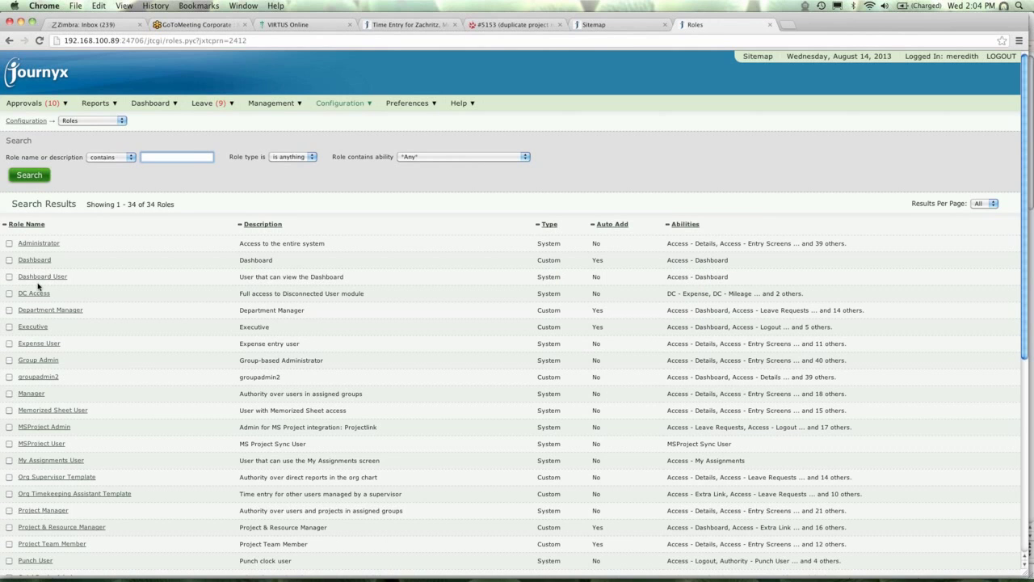
# Open the groupadmin2 role and leave it again without saving changes.
pyautogui.click(38, 377)
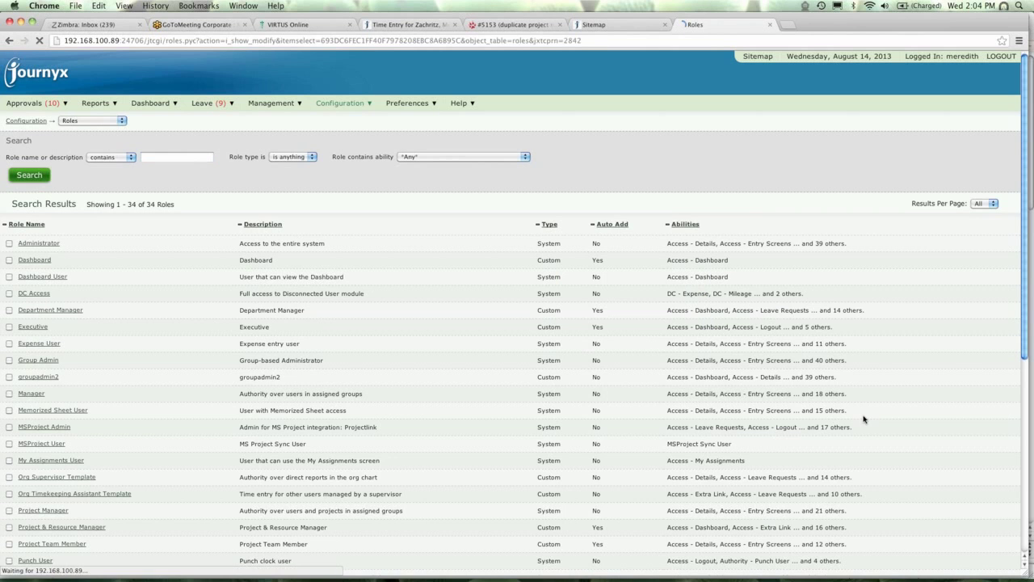
pyautogui.click(170, 364)
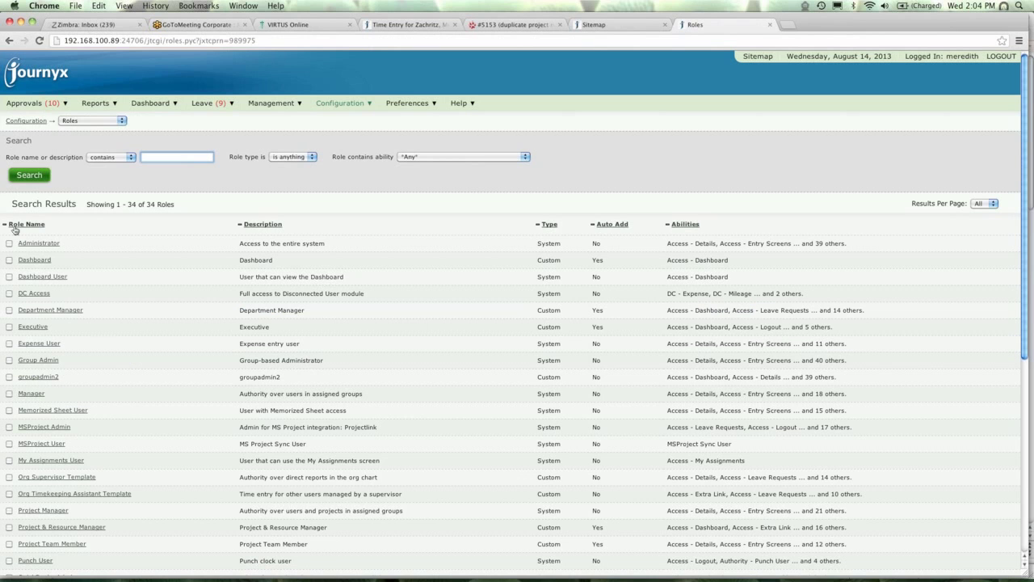
pyautogui.click(1023, 566)
pyautogui.click(1024, 566)
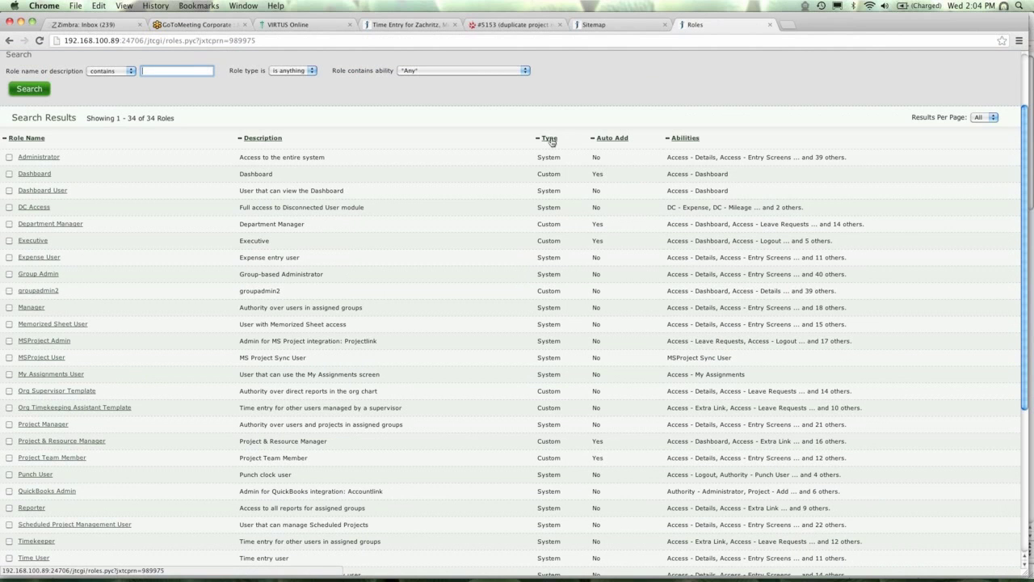
# Check the Abilities tooltips in the Roles list, then start creating a new role.
pyautogui.moveTo(767, 158)
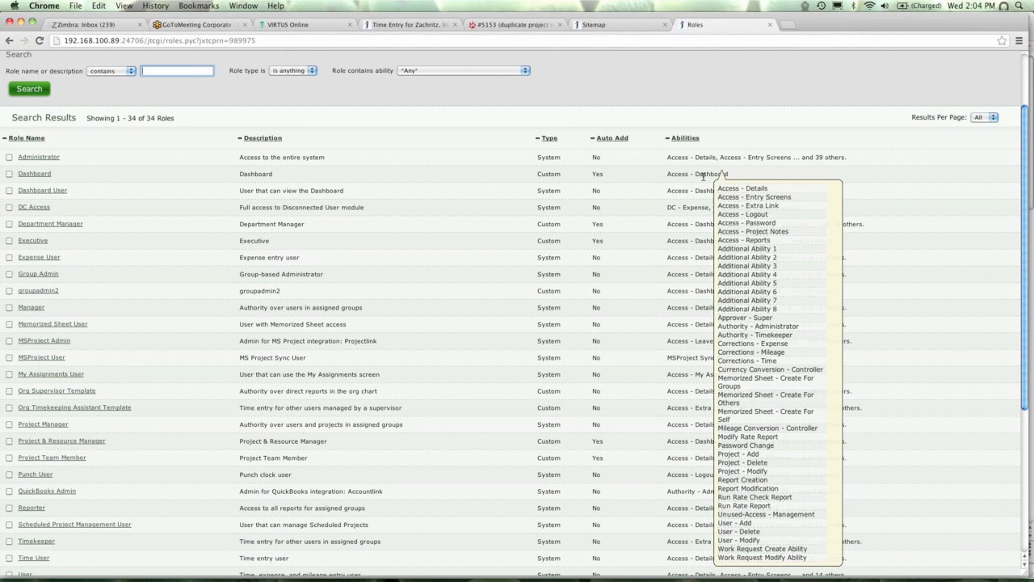
pyautogui.moveTo(700, 225)
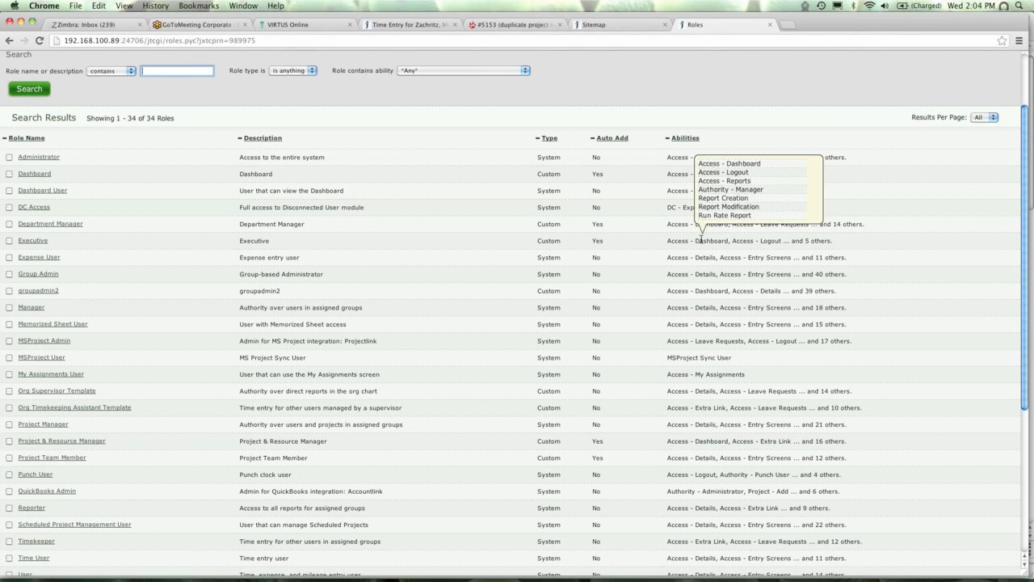
pyautogui.moveTo(704, 277)
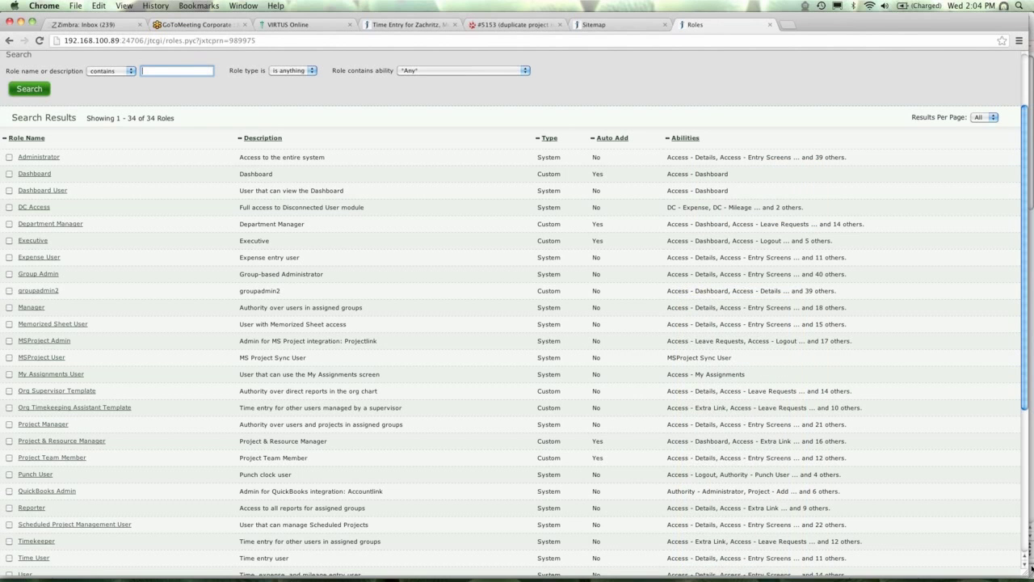
pyautogui.scroll(-5, 1027, 552)
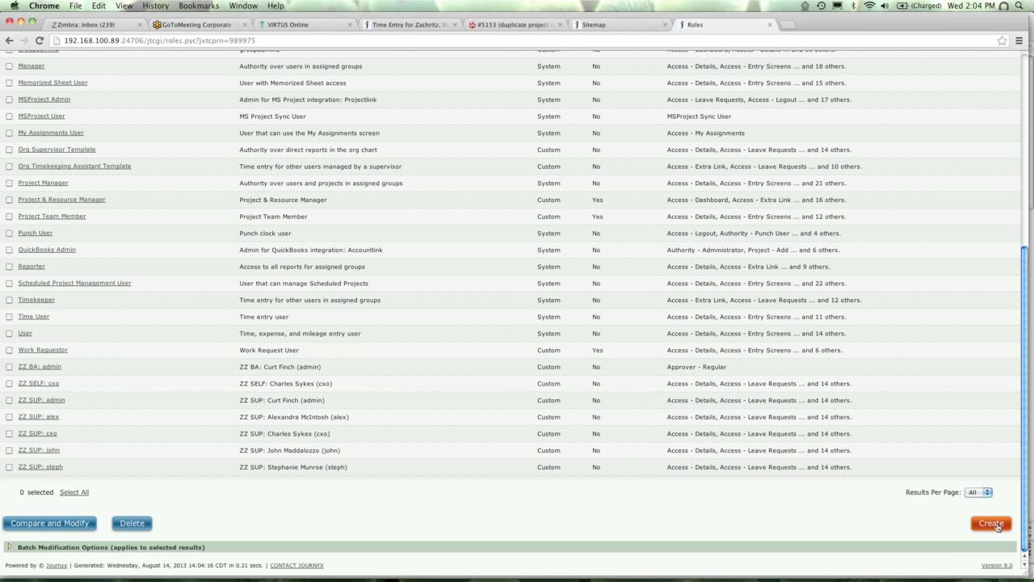
pyautogui.click(992, 523)
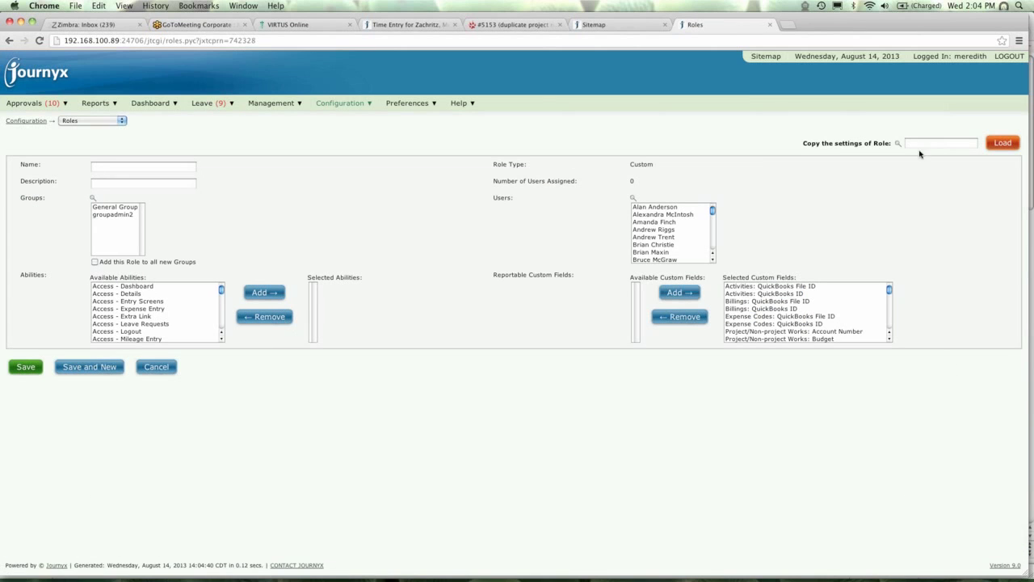
# Copy DC Access's settings into the new role through Search Roles and Load.
pyautogui.click(897, 143)
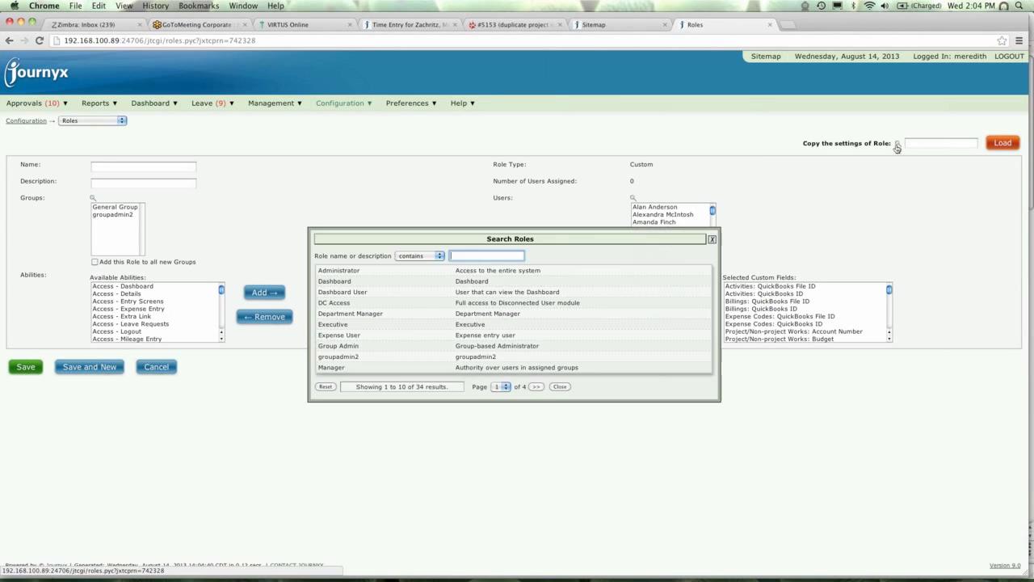
pyautogui.click(323, 304)
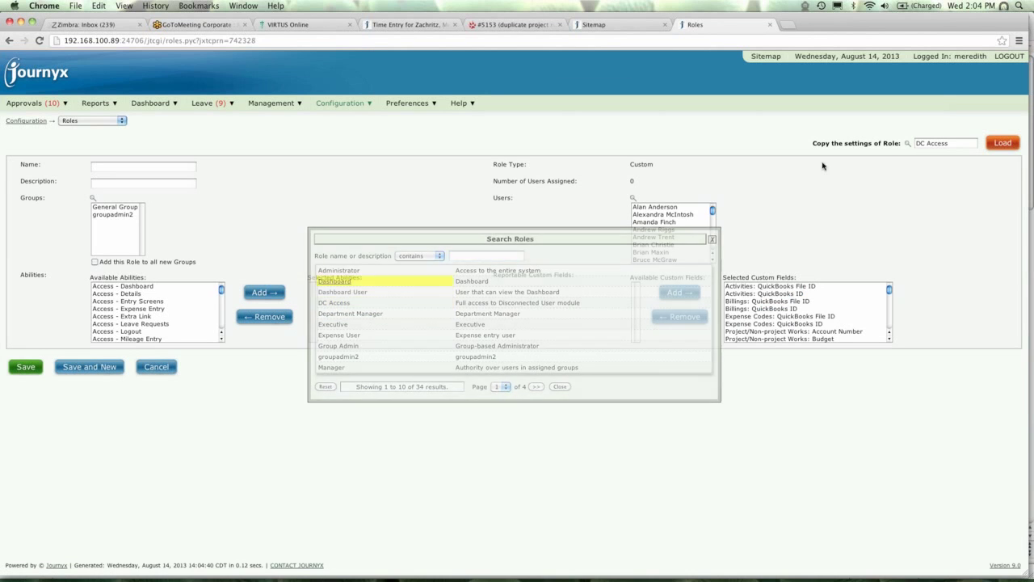
pyautogui.click(1003, 143)
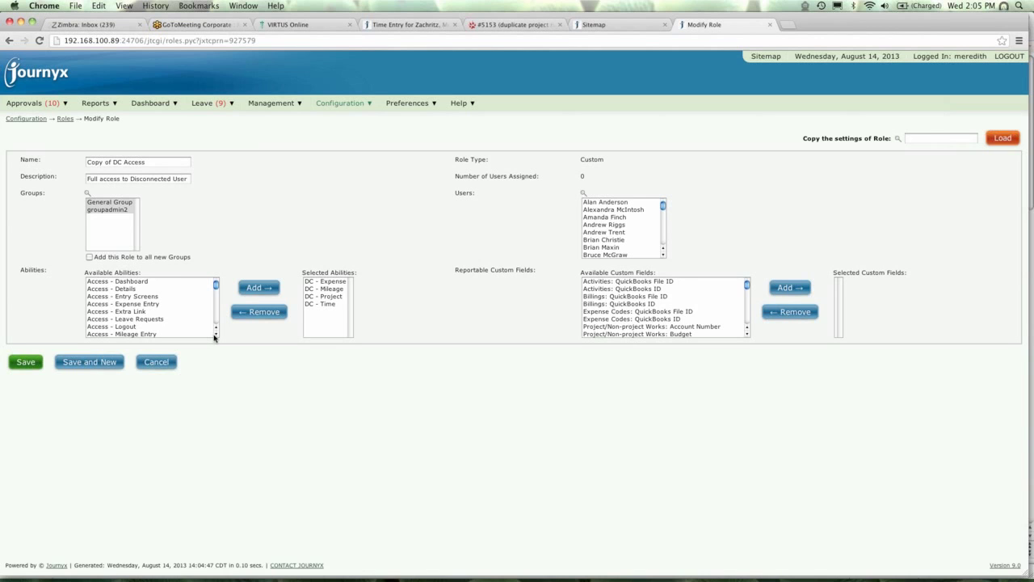
# Select the Custom Field - Create, Delete and Modify abilities from Available Abilities.
pyautogui.click(215, 337)
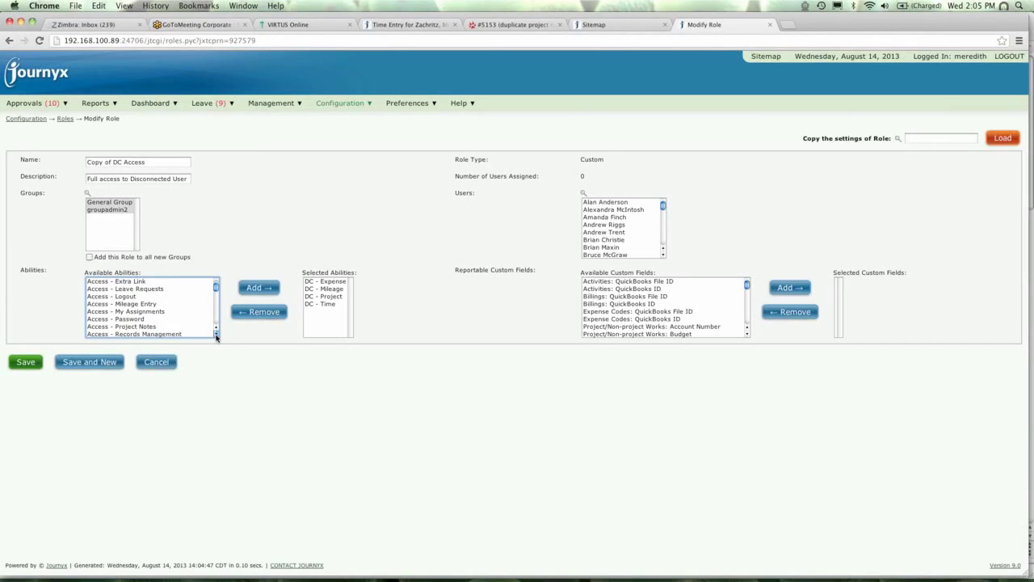
pyautogui.click(216, 337)
pyautogui.click(216, 337)
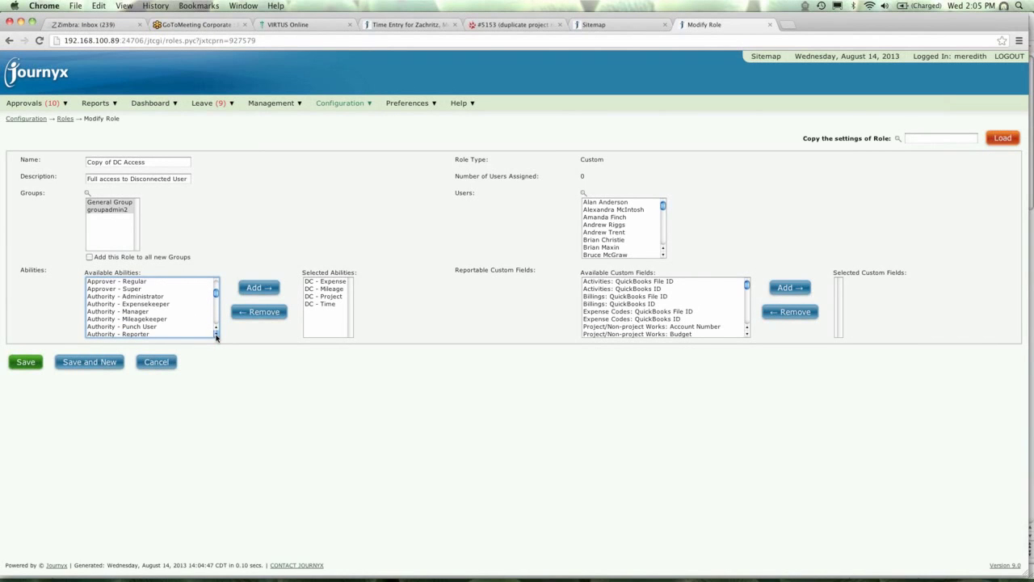
pyautogui.click(215, 336)
pyautogui.click(216, 337)
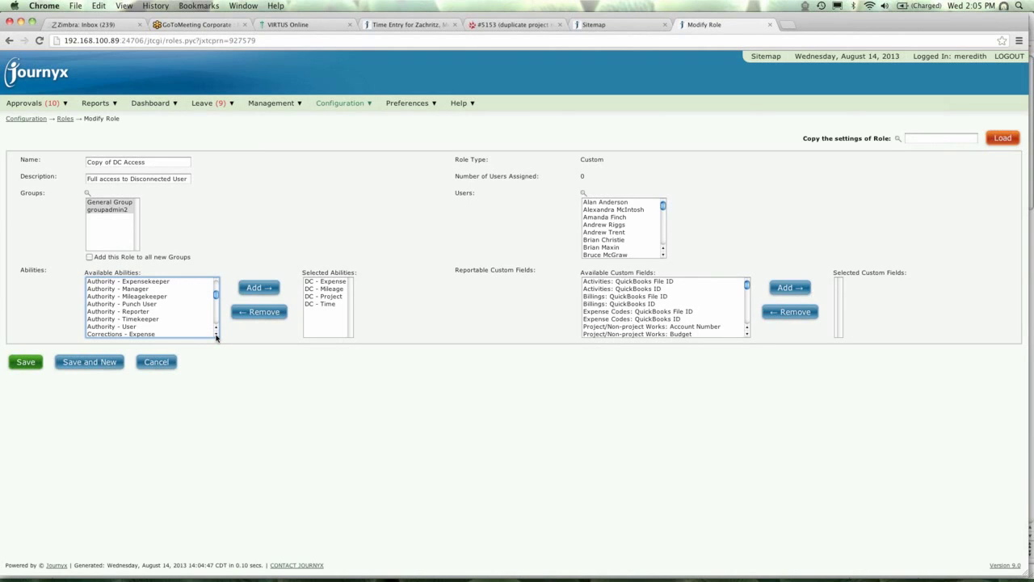
pyautogui.click(215, 336)
pyautogui.click(216, 337)
pyautogui.click(216, 337)
pyautogui.click(216, 337)
pyautogui.click(216, 337)
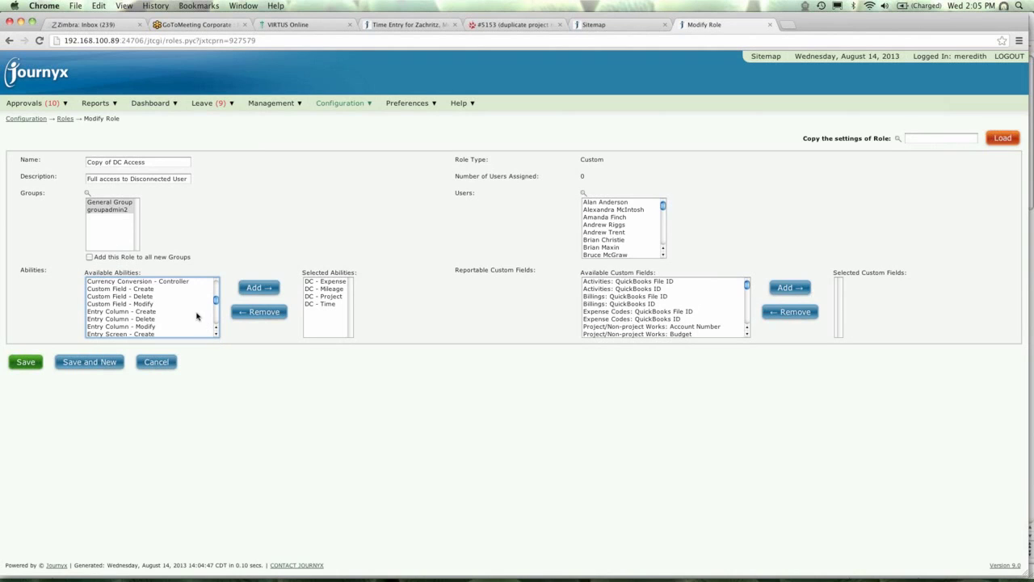
pyautogui.click(131, 289)
pyautogui.click(134, 296)
pyautogui.click(134, 304)
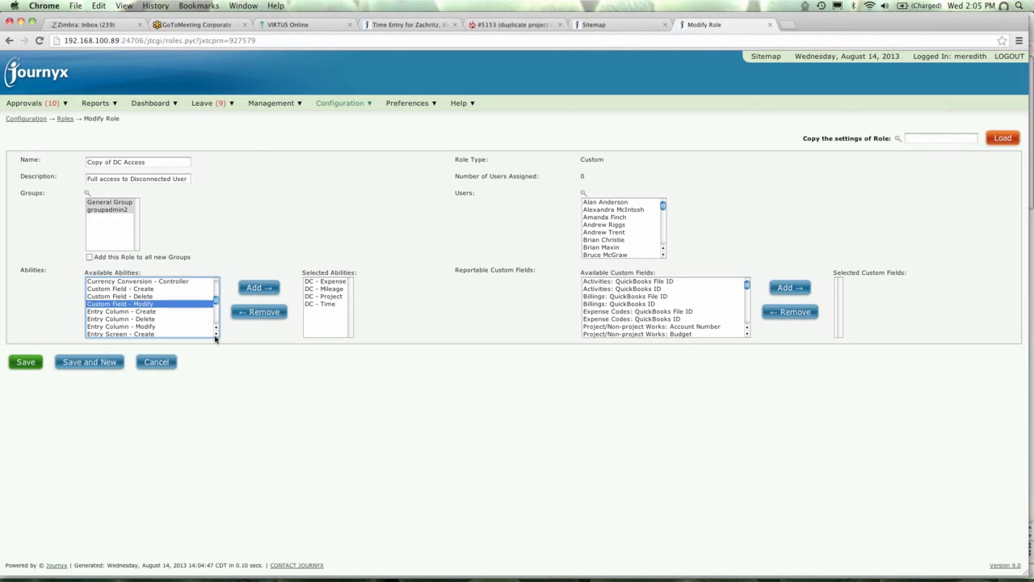
# Select the Entry Column - Create, Delete and Modify abilities.
pyautogui.click(216, 334)
pyautogui.click(216, 334)
pyautogui.click(129, 297)
pyautogui.click(134, 305)
pyautogui.click(138, 312)
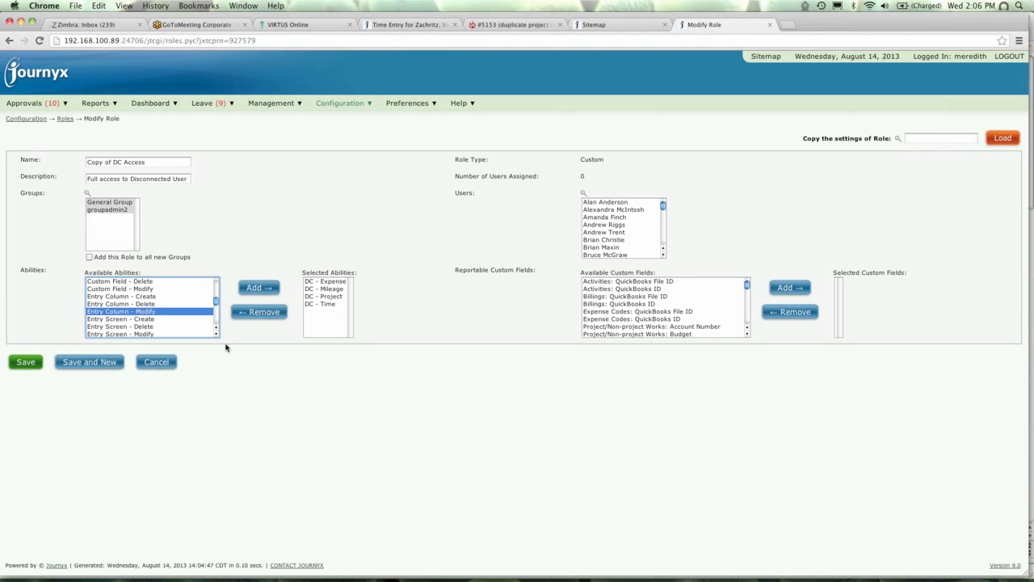
# Pick the Group - Create ability, then switch to the other site's Sitemap tab.
pyautogui.click(216, 334)
pyautogui.click(217, 335)
pyautogui.click(216, 334)
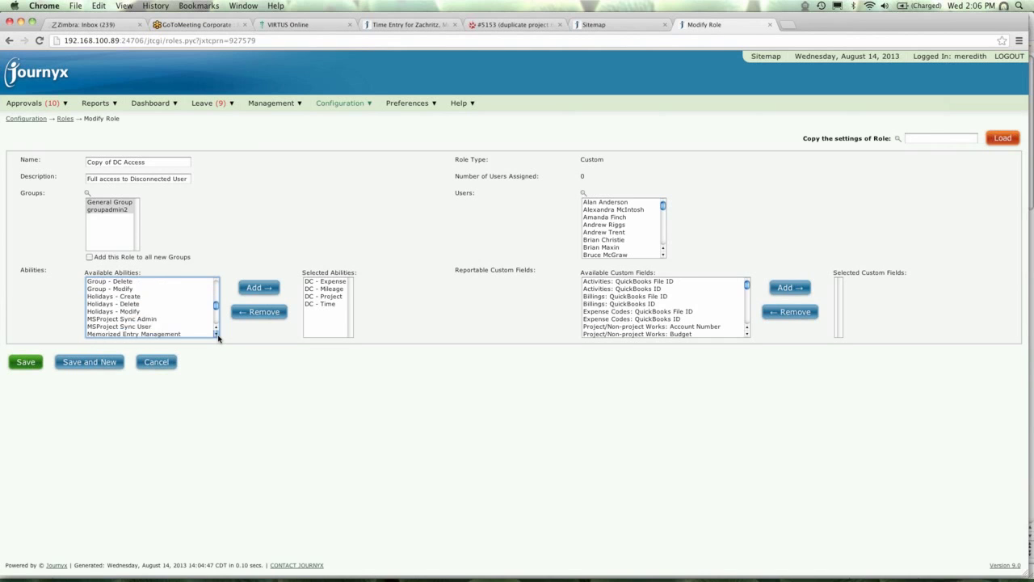
pyautogui.moveTo(216, 311); pyautogui.dragTo(217, 282)
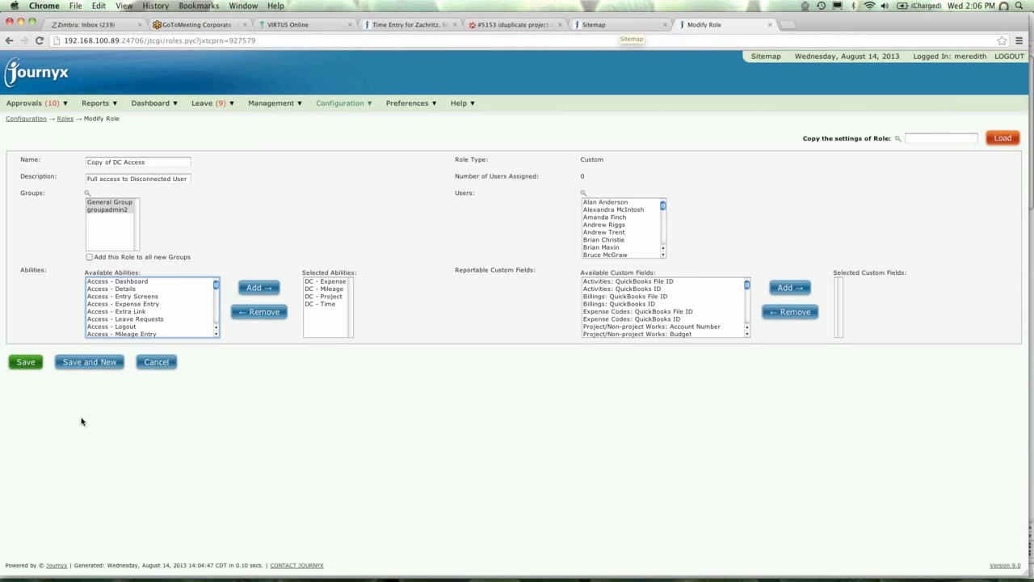
pyautogui.scroll(-5, 214, 314)
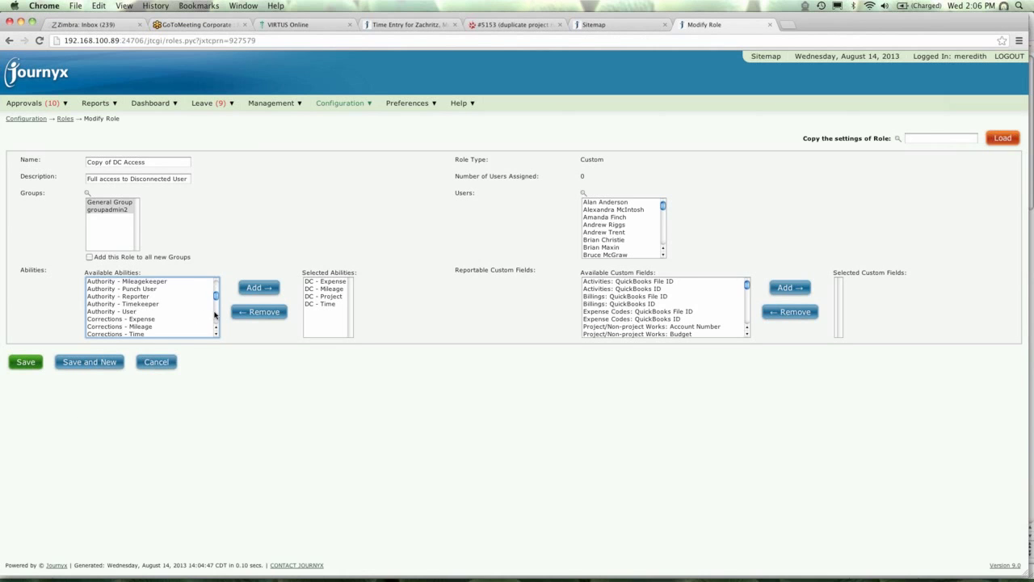
pyautogui.scroll(-5, 214, 313)
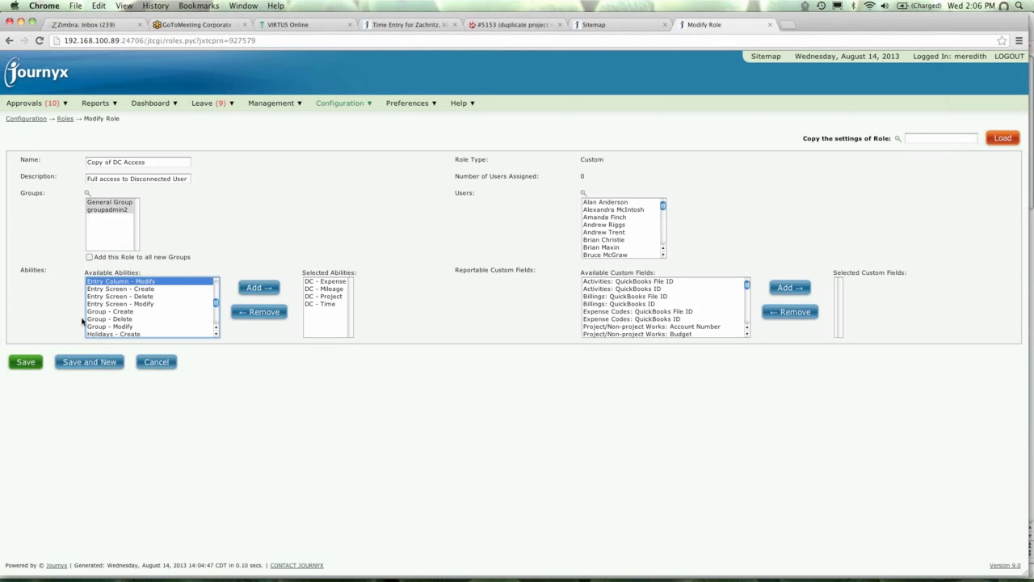
pyautogui.click(90, 313)
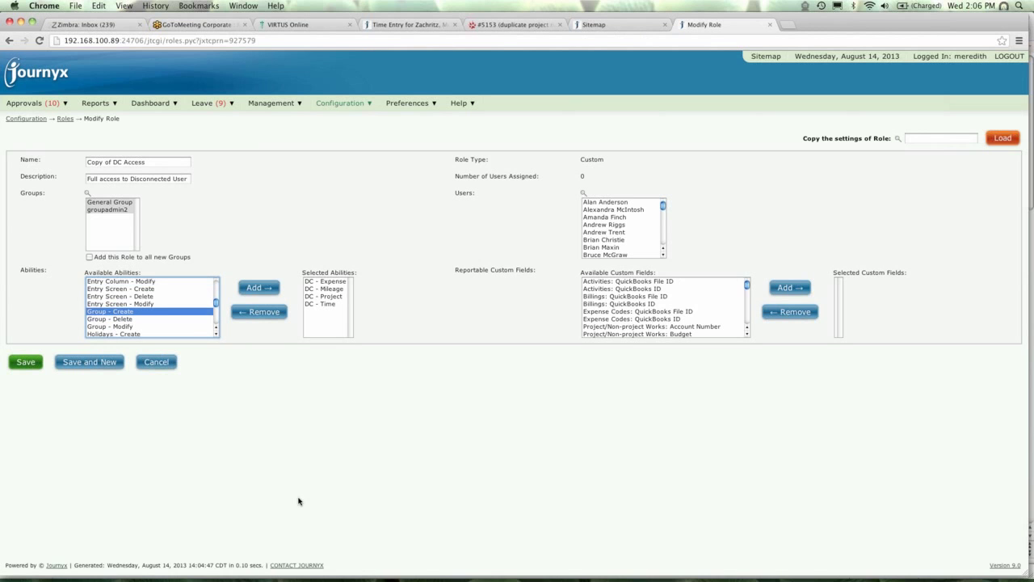
pyautogui.click(598, 25)
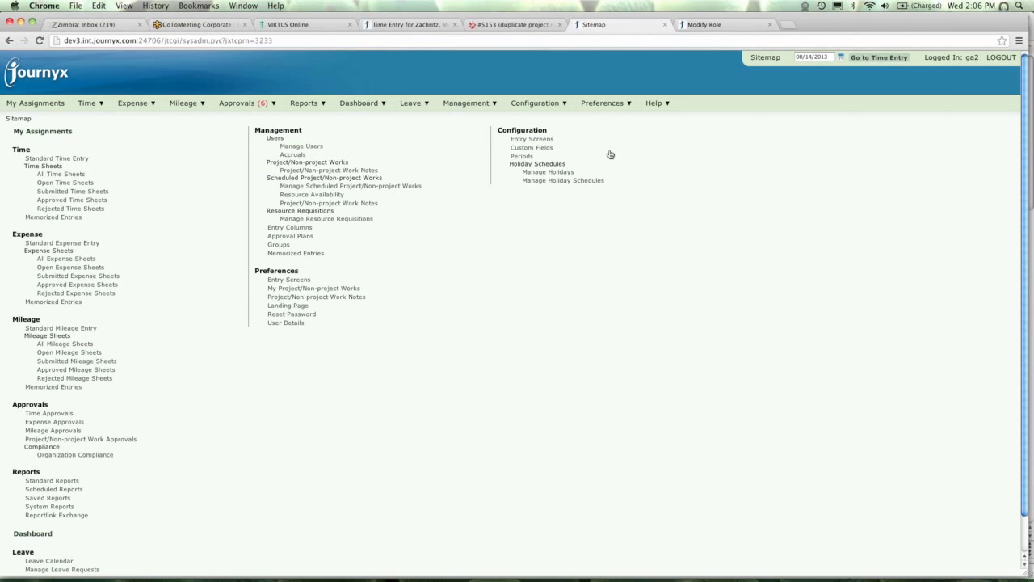
# Show the other site's Manage Groups list via the Management menu.
pyautogui.moveTo(404, 105)
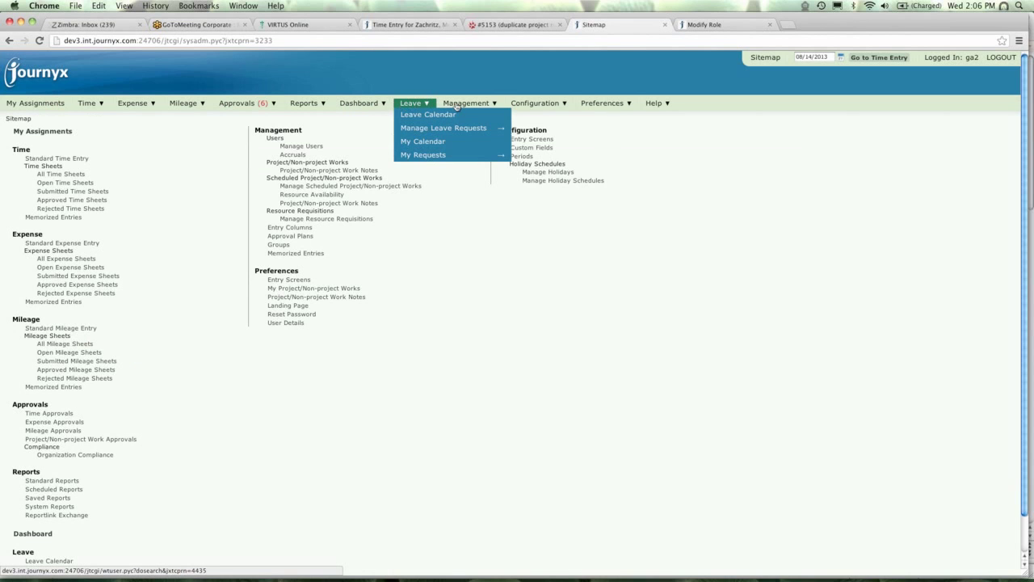
pyautogui.moveTo(458, 106)
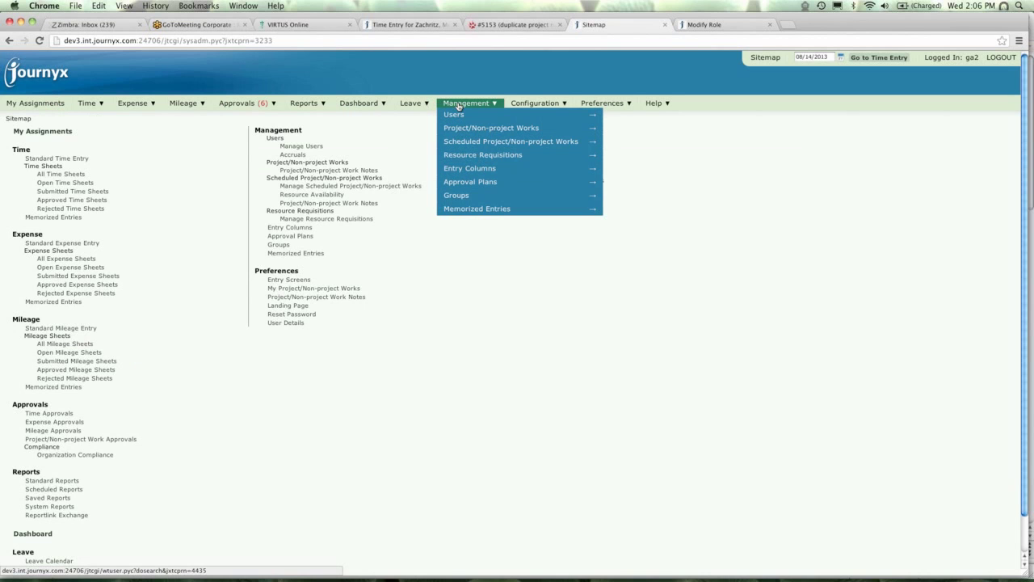
pyautogui.click(460, 197)
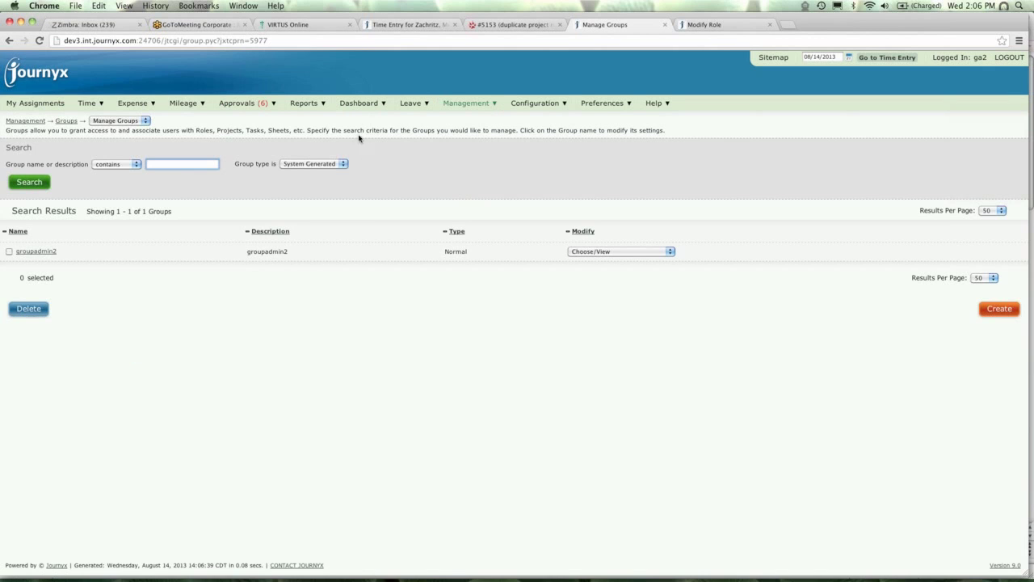
# Show the local site's Manage Groups list too, then return to the other site's list.
pyautogui.click(712, 25)
pyautogui.click(271, 102)
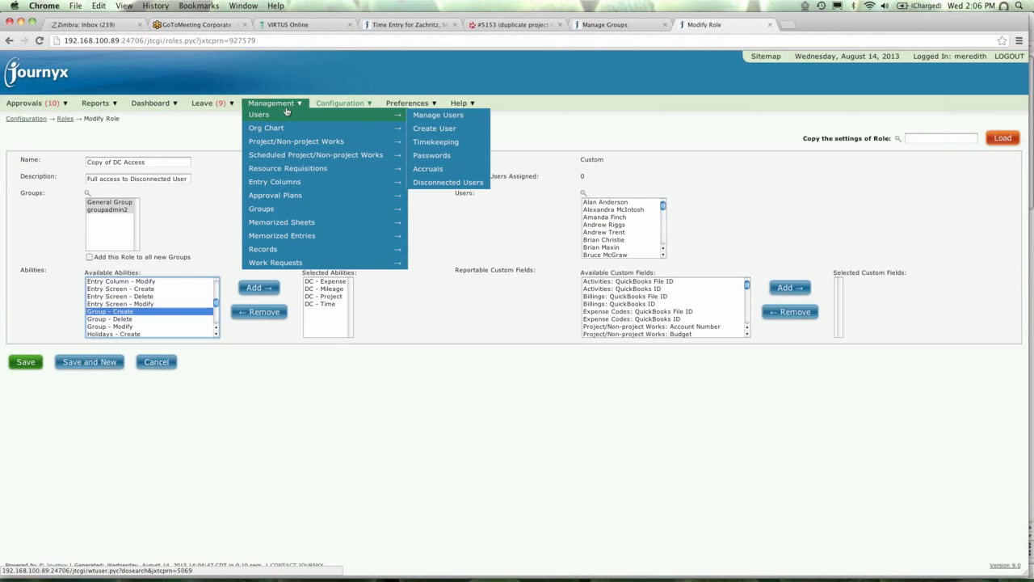
pyautogui.click(282, 211)
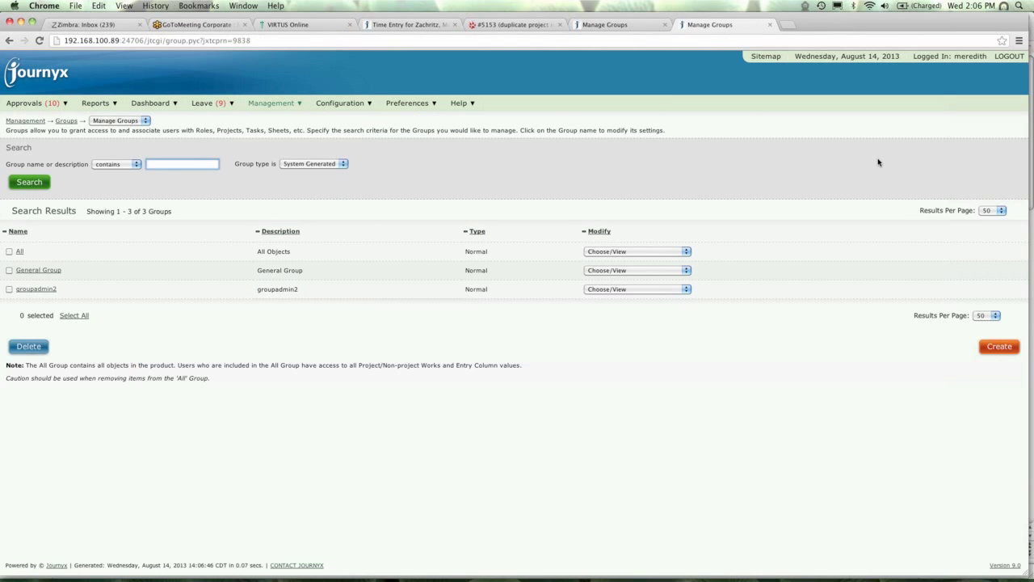
pyautogui.click(632, 28)
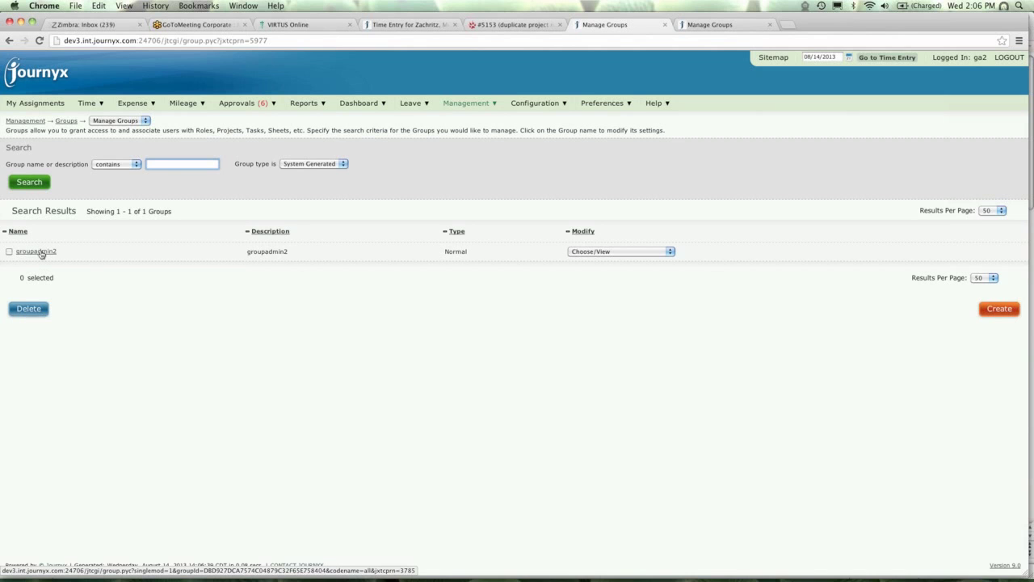
# Open groupadmin2 in Modify Group and scroll through its All User(s) list.
pyautogui.click(40, 253)
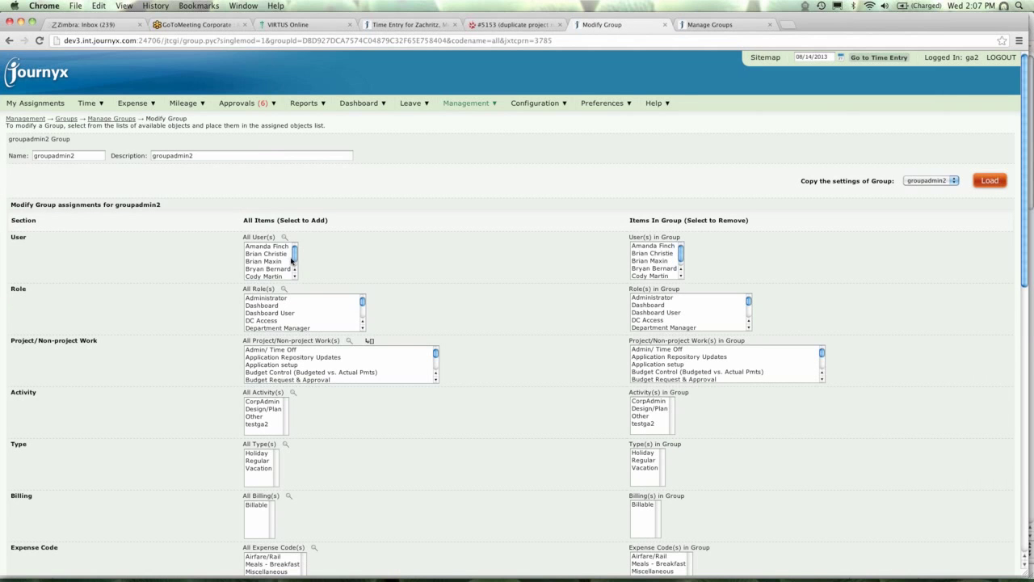
pyautogui.moveTo(295, 256); pyautogui.dragTo(296, 257)
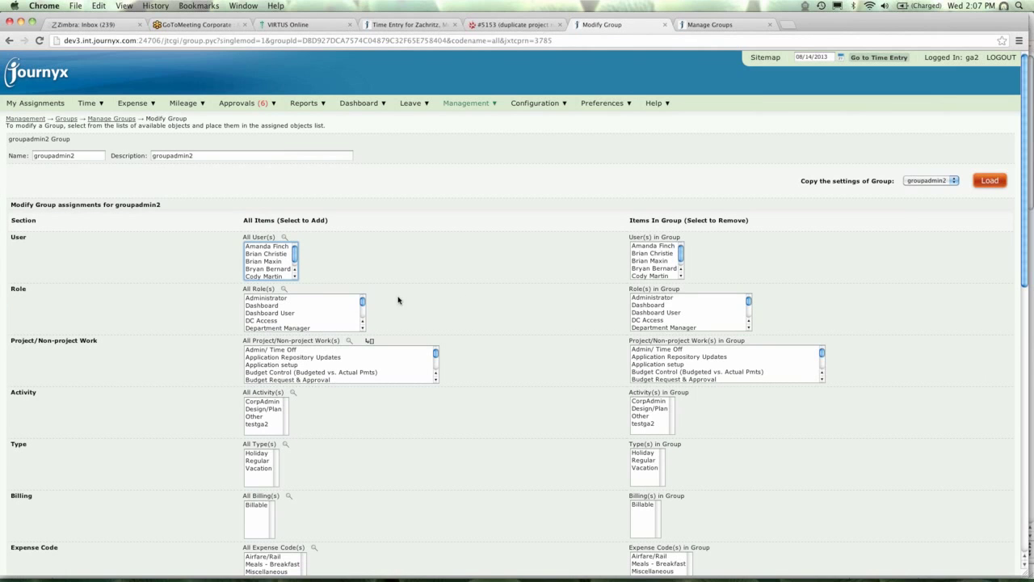
pyautogui.moveTo(294, 257)
pyautogui.mouseDown()
pyautogui.moveTo(294, 266)
pyautogui.moveTo(295, 257)
pyautogui.mouseUp()
pyautogui.moveTo(528, 108)
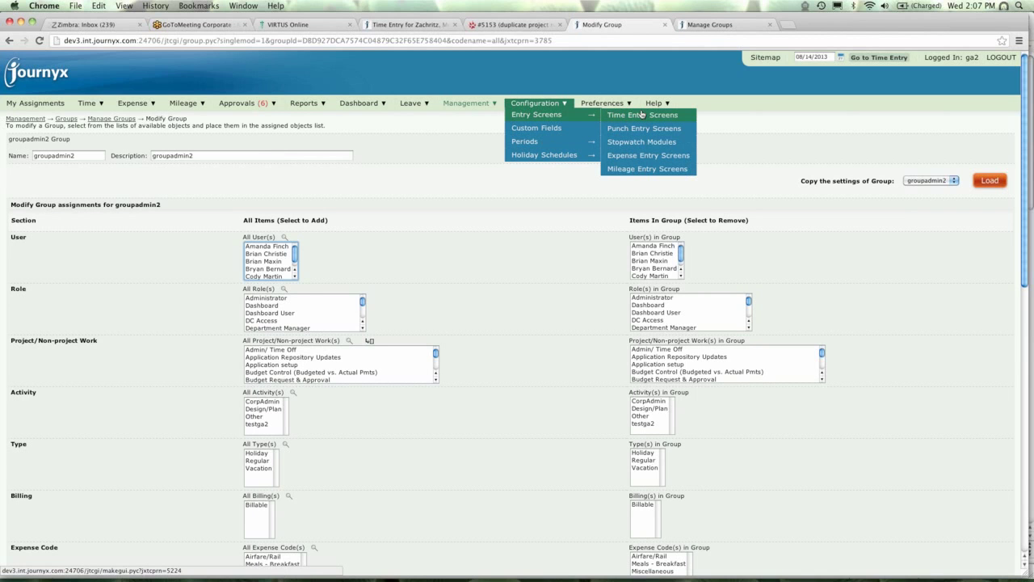
# Show the Time Entry Screens page with its six screens and add-to-new-groups settings.
pyautogui.click(641, 114)
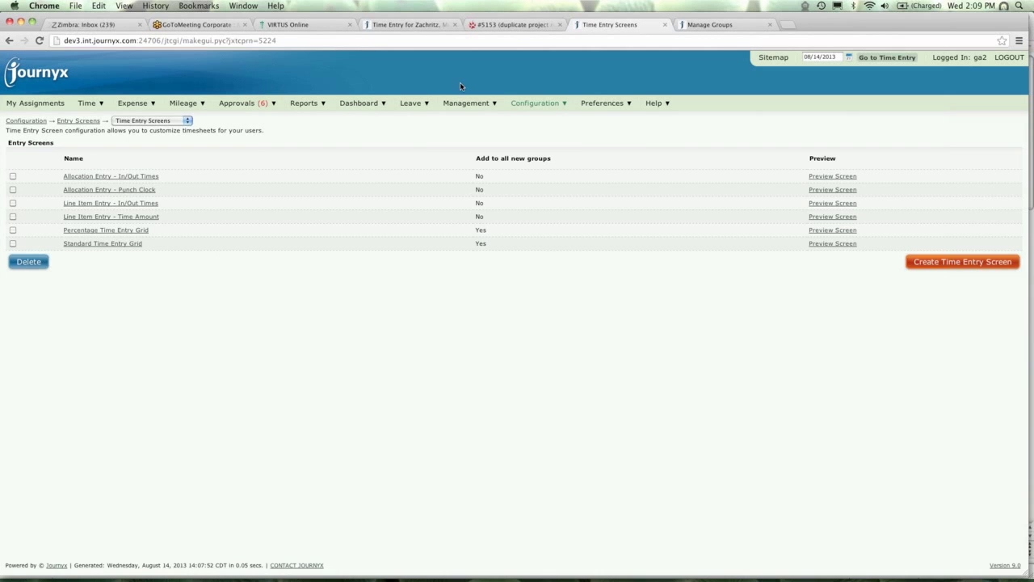
pyautogui.moveTo(463, 105)
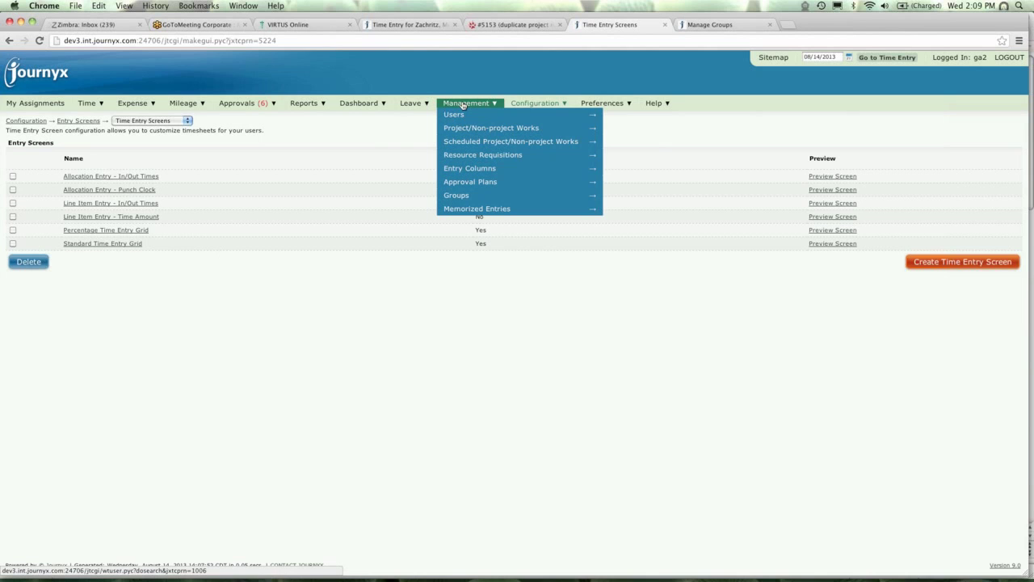
# Show Manage Time Approval Plans on both sites and open Assign Users for the first plan.
pyautogui.moveTo(457, 183)
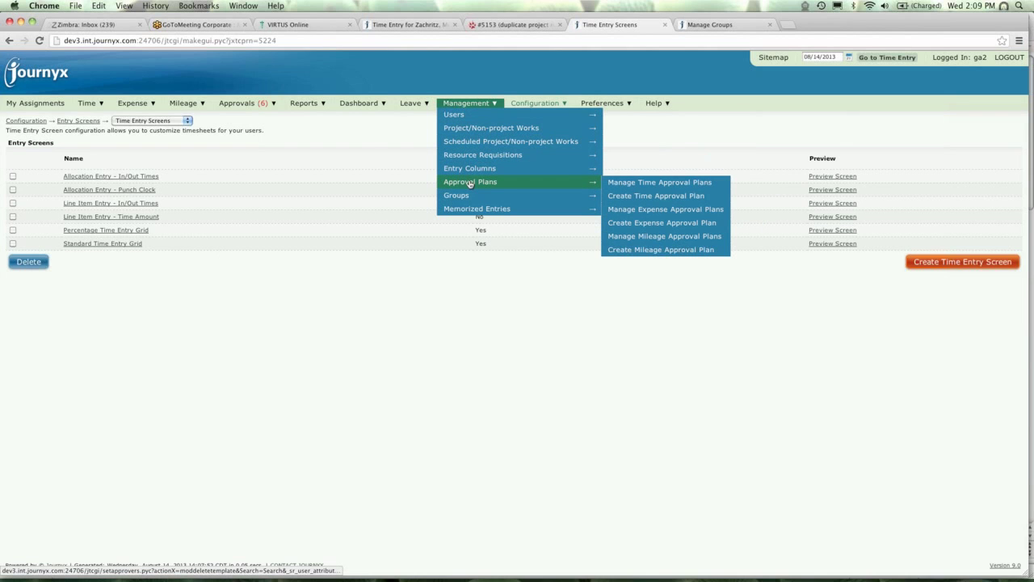
pyautogui.click(627, 185)
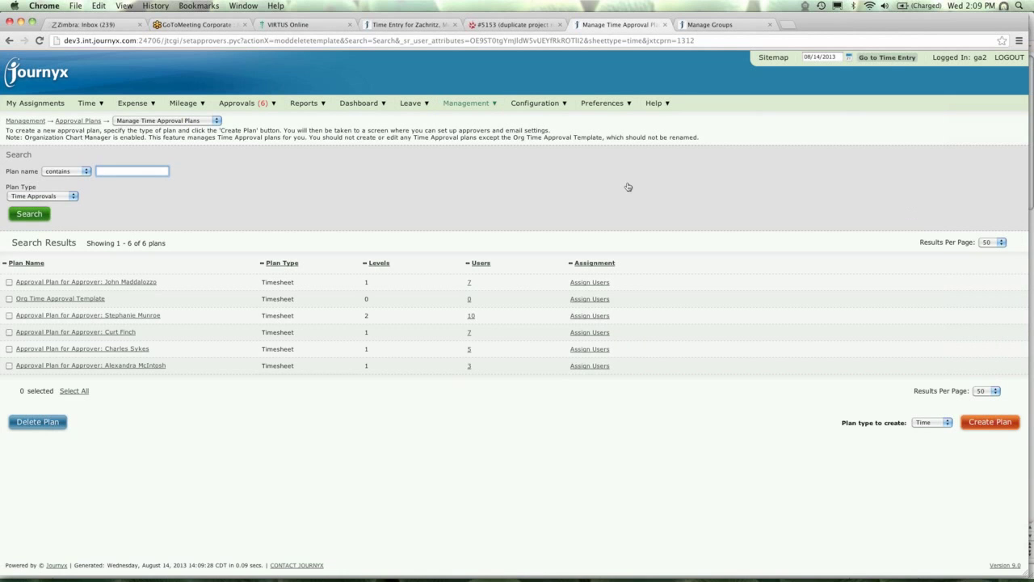
pyautogui.click(711, 24)
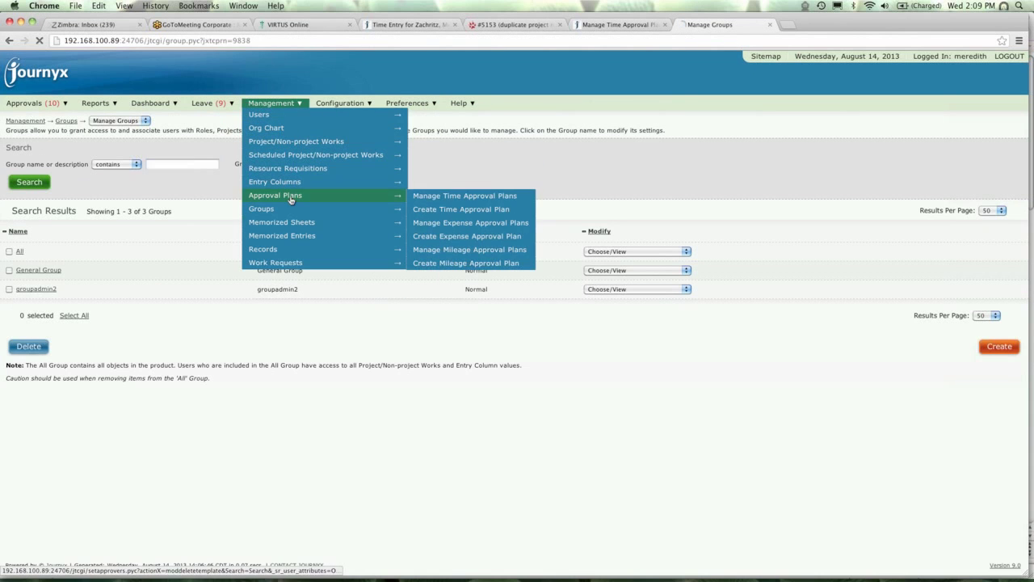
pyautogui.click(462, 195)
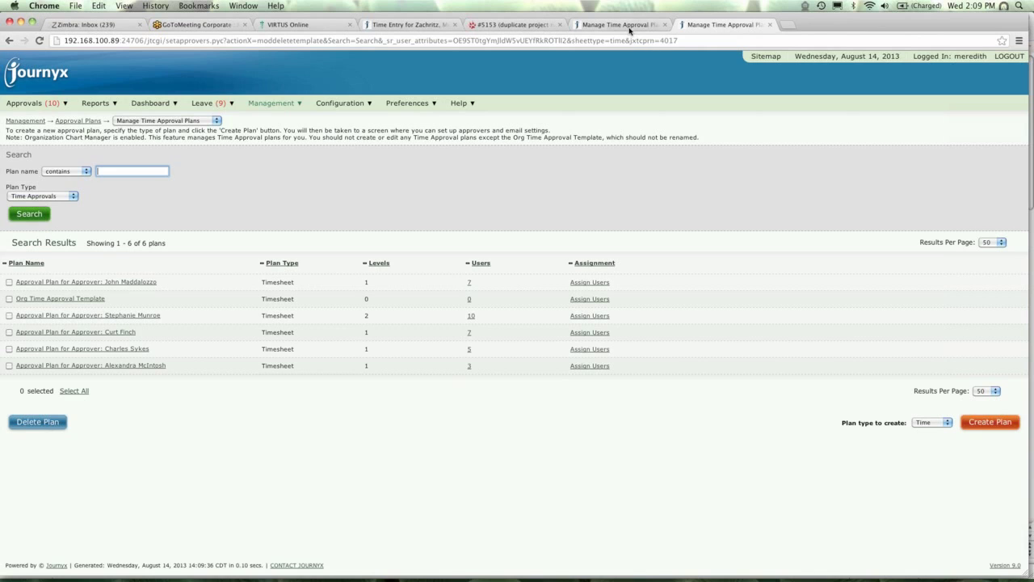
pyautogui.click(629, 26)
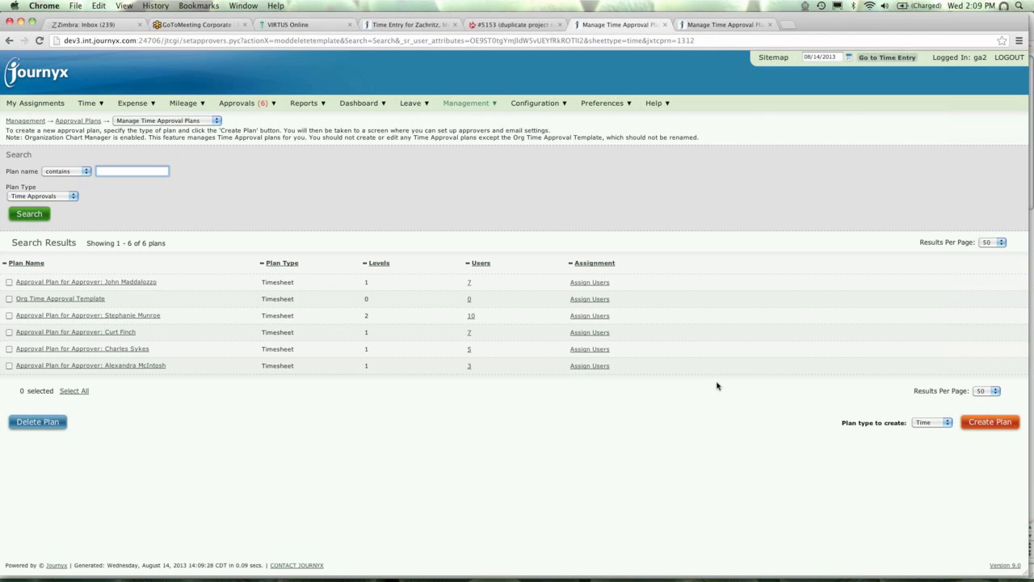
pyautogui.click(598, 285)
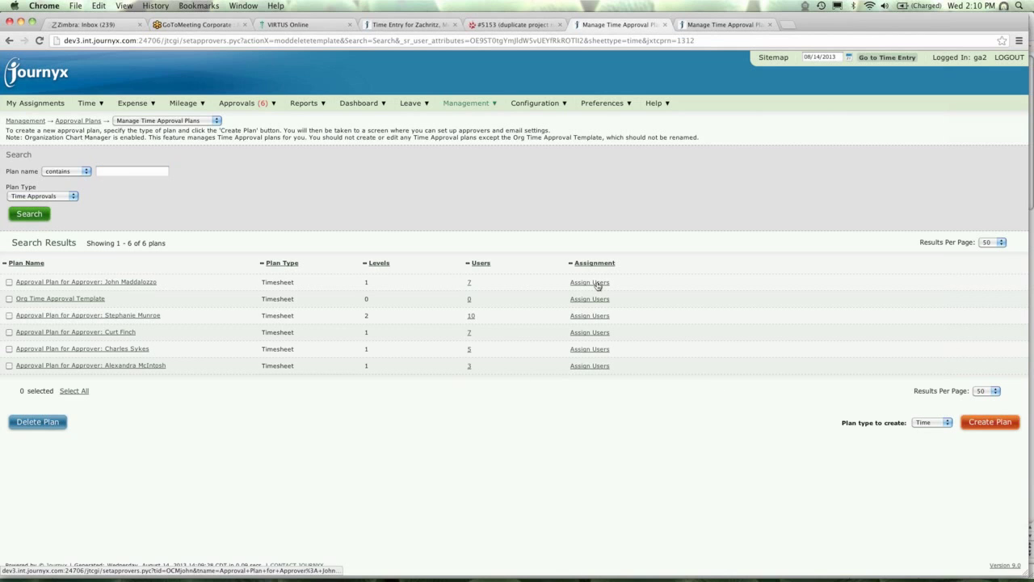
# List assignable users for the first approval plan on both sites, ending on the six-user page.
pyautogui.click(33, 234)
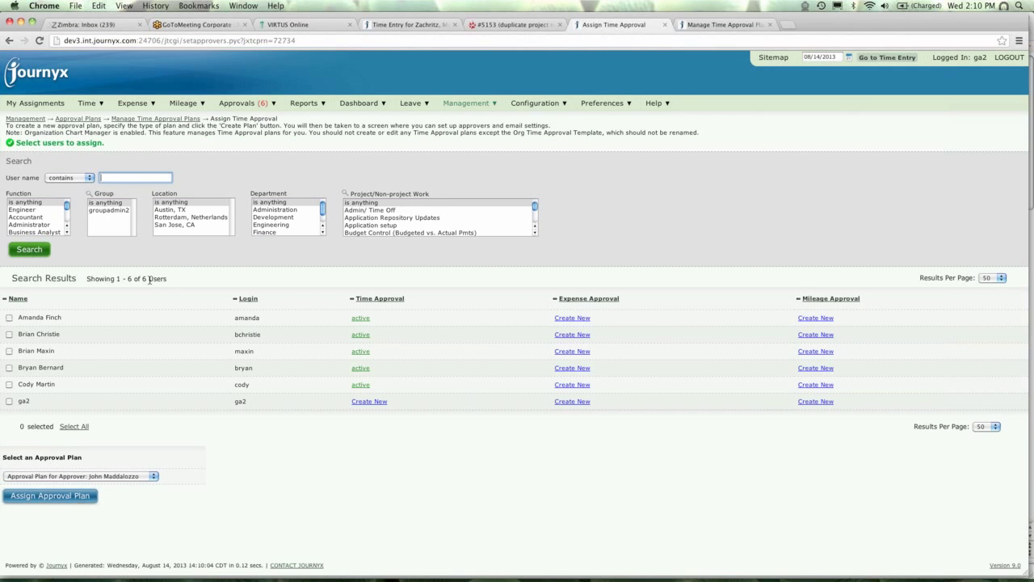
pyautogui.click(690, 25)
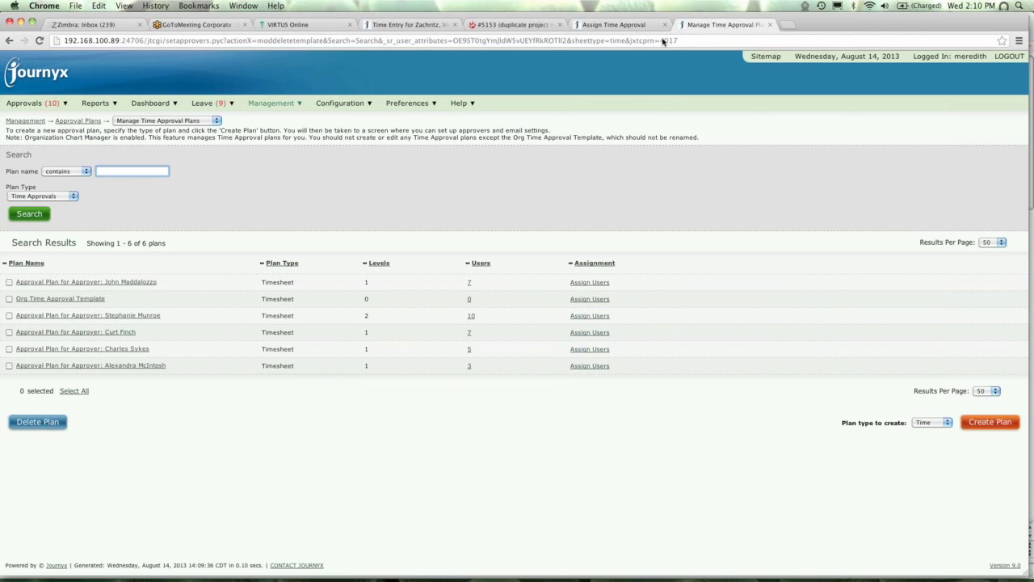
pyautogui.click(589, 282)
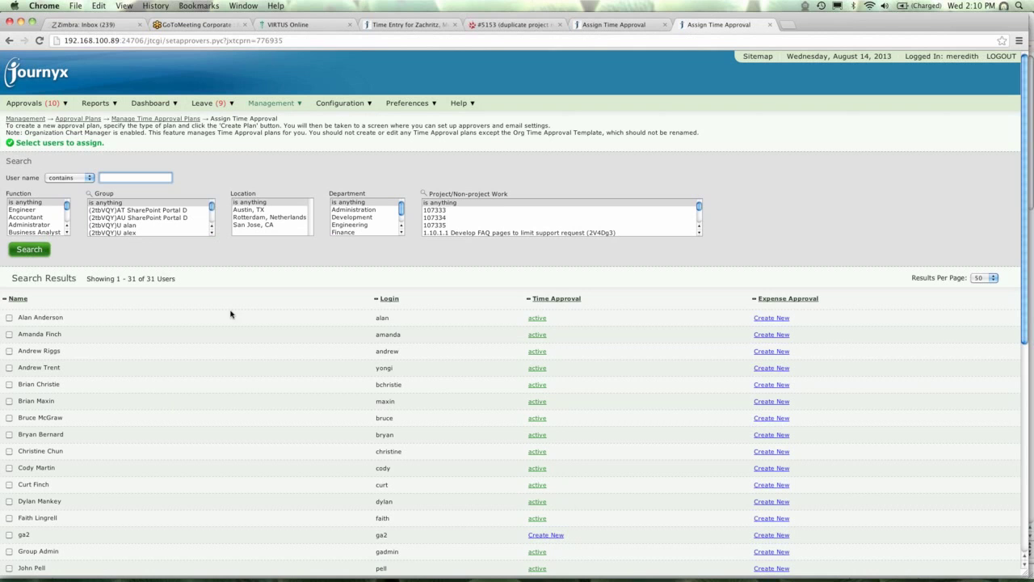
pyautogui.click(610, 26)
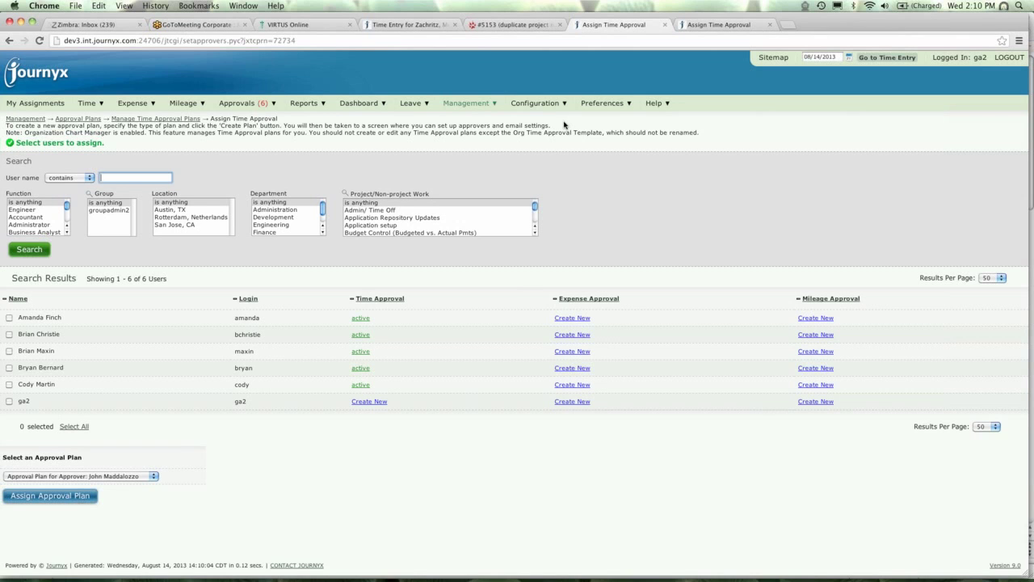
# Open the list of time periods from the Management menu.
pyautogui.moveTo(545, 105)
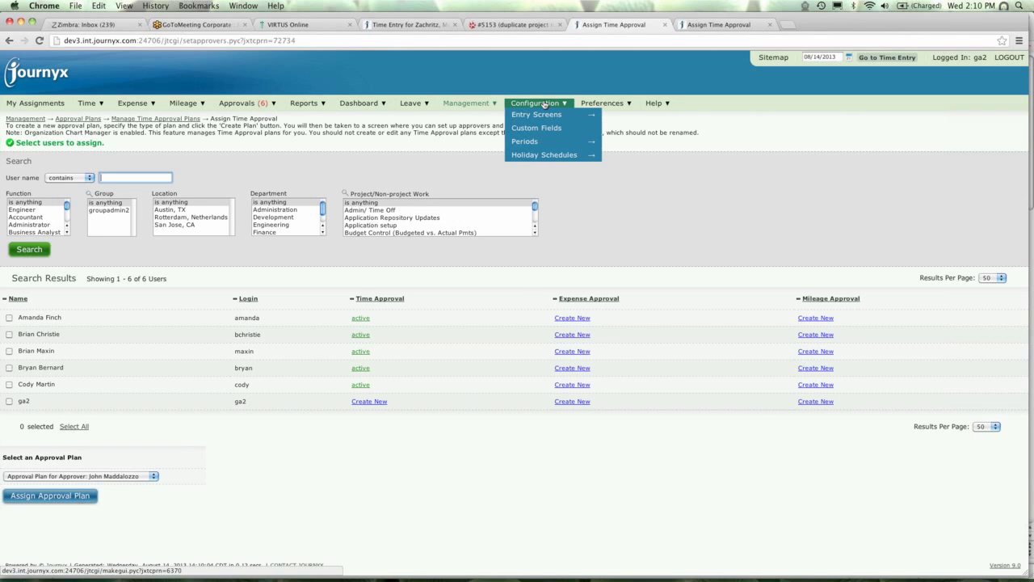
pyautogui.moveTo(541, 144)
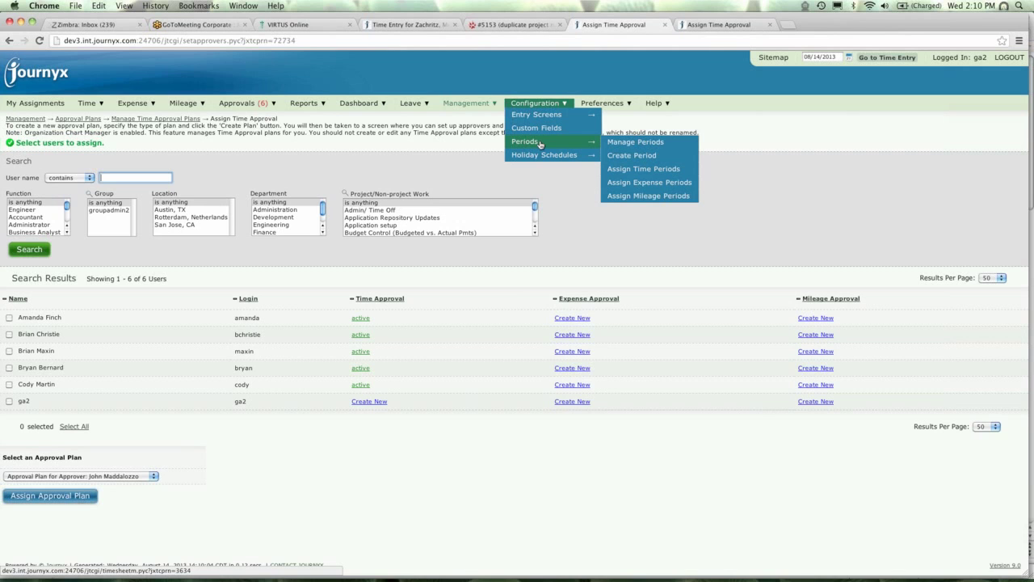
pyautogui.click(541, 142)
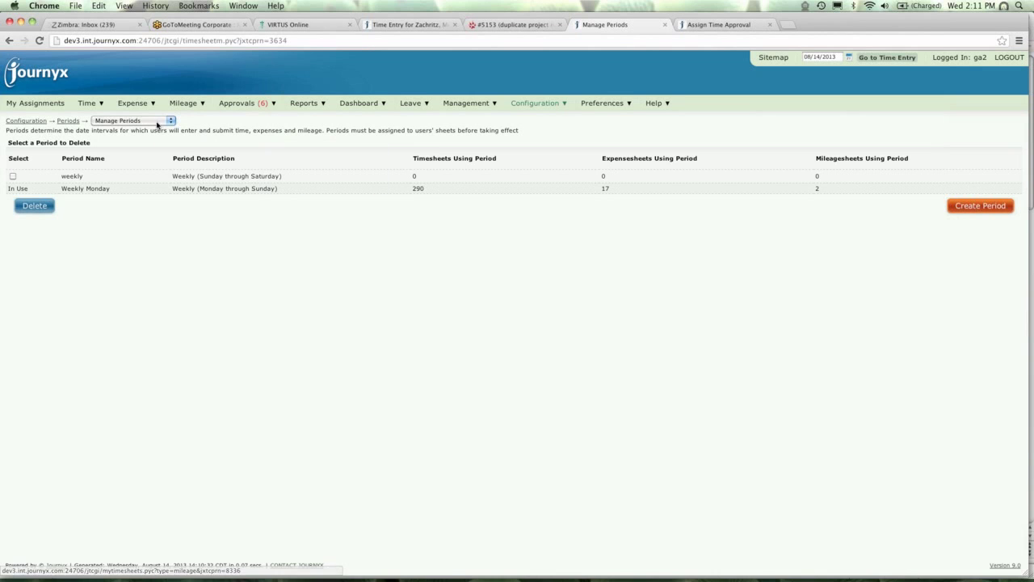
# Switch to Assign Time Periods for users, then bring up the Entry Columns submenu.
pyautogui.click(169, 123)
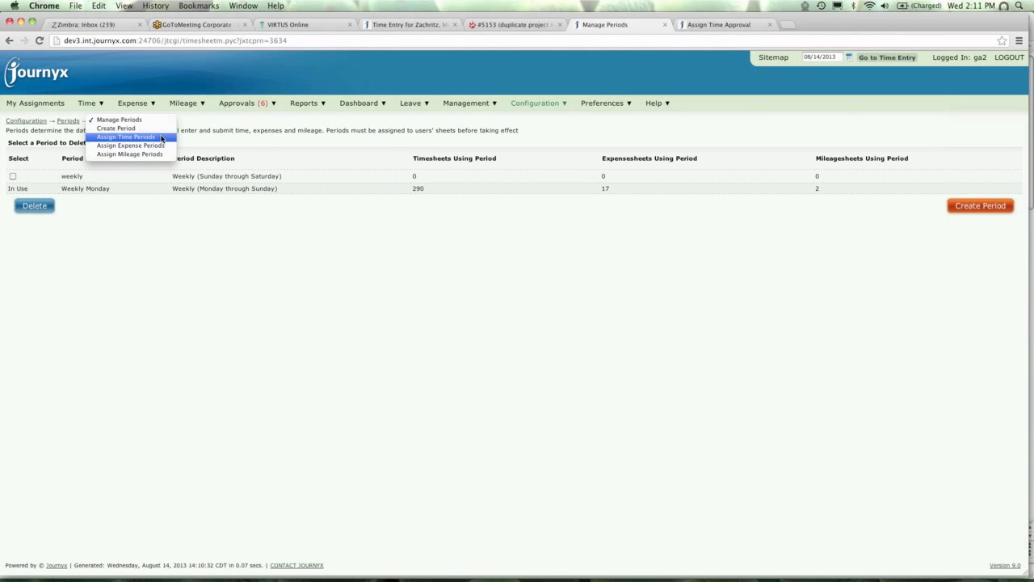
pyautogui.click(125, 135)
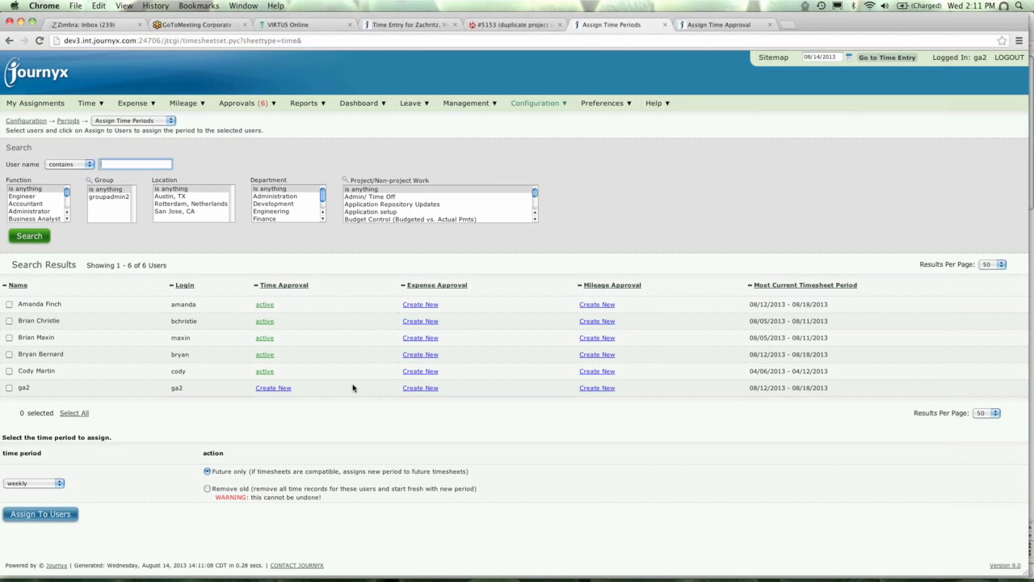
pyautogui.click(475, 106)
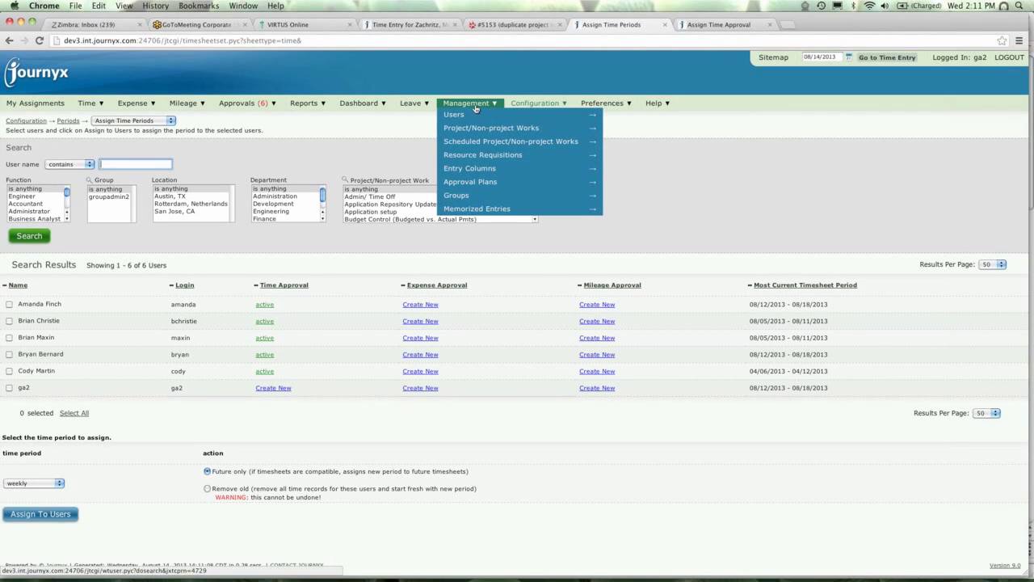
pyautogui.moveTo(477, 169)
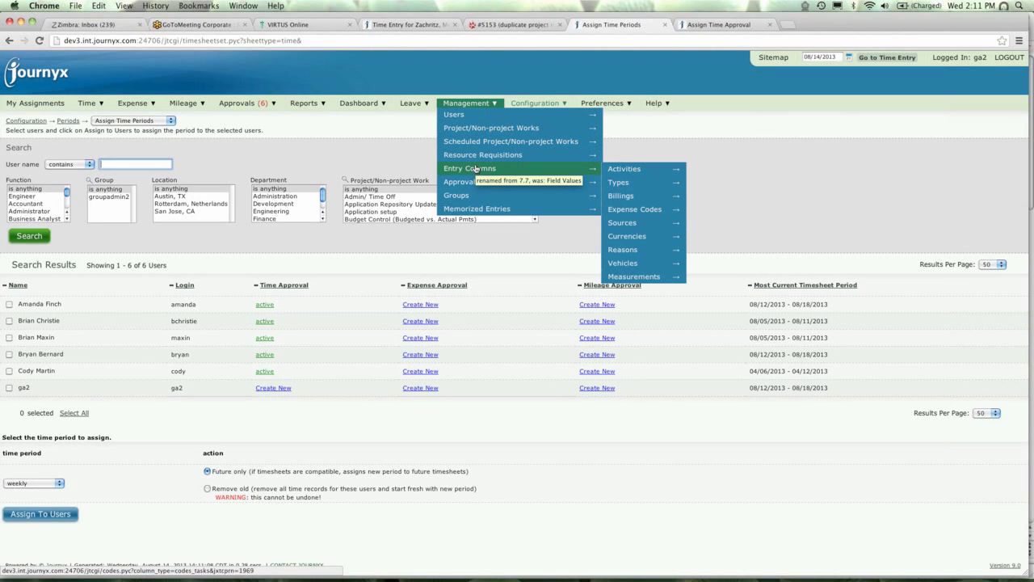
# Open the Activities entry-column list on both servers, returning to dev3's four activities.
pyautogui.click(476, 169)
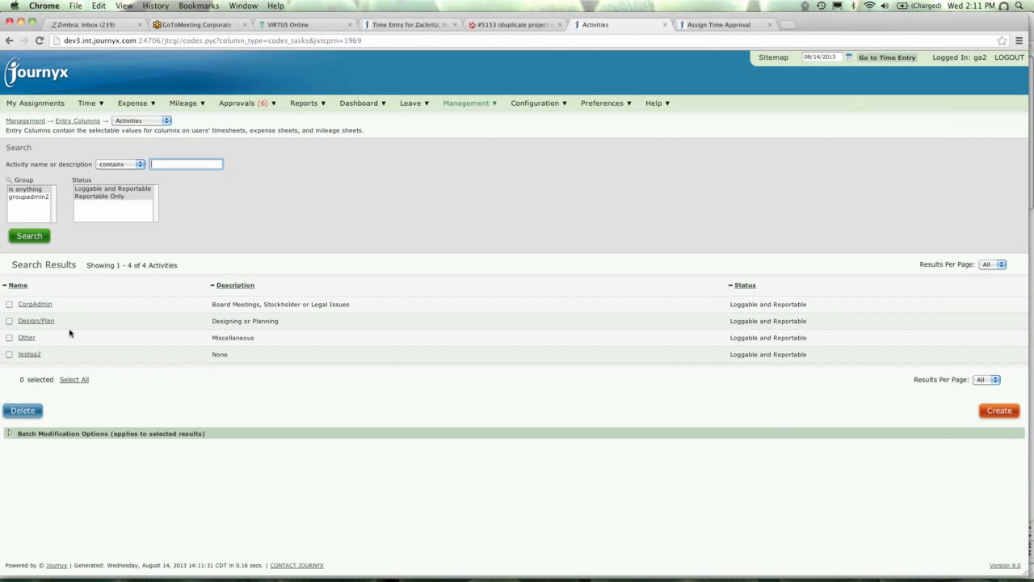
pyautogui.click(701, 29)
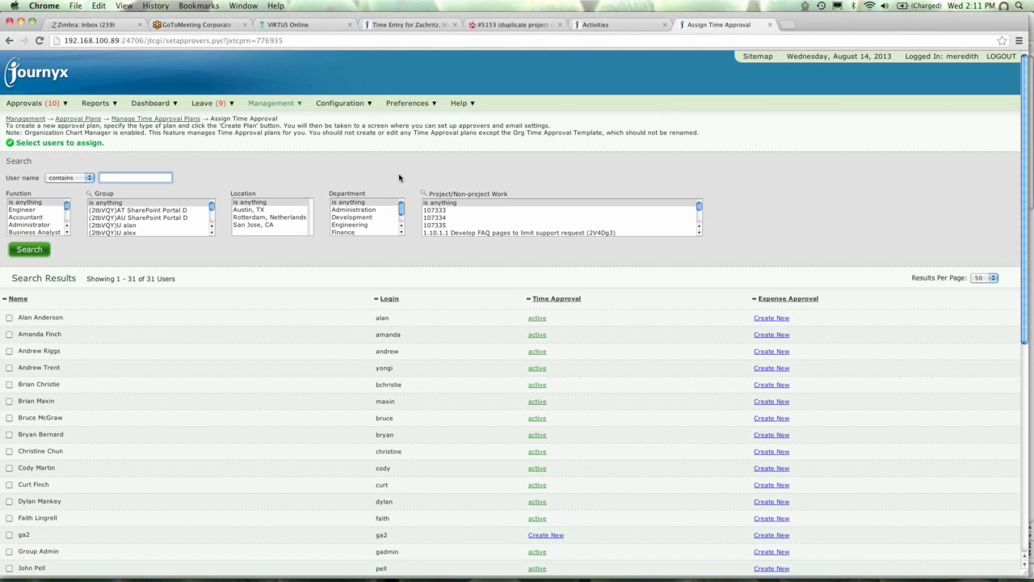
pyautogui.moveTo(275, 106)
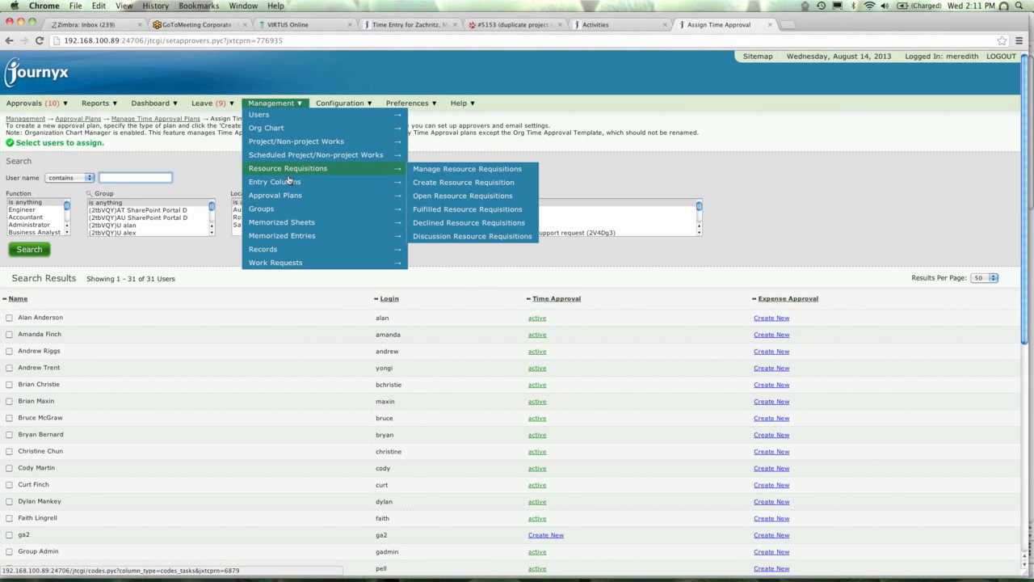
pyautogui.click(443, 184)
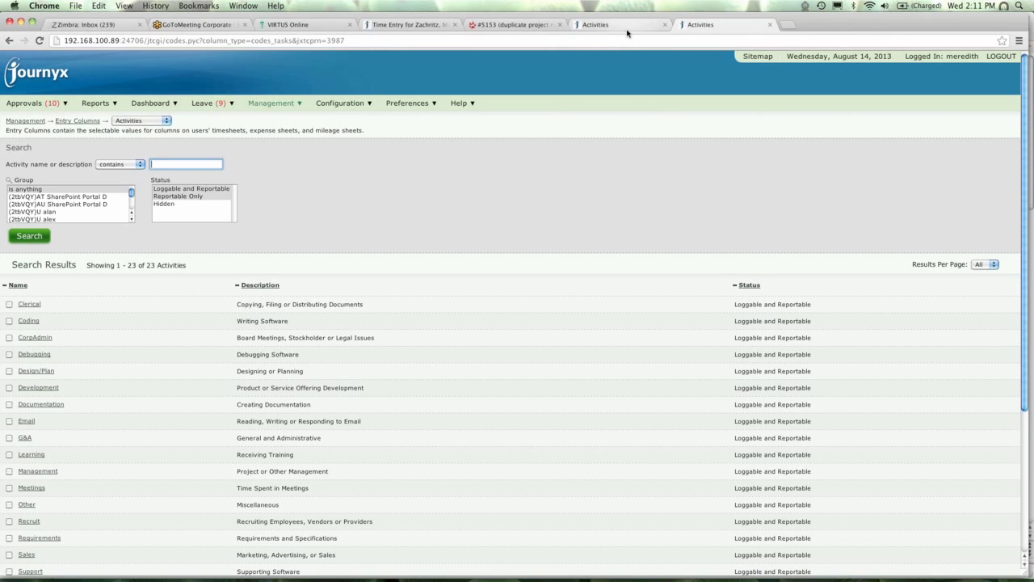
pyautogui.click(628, 28)
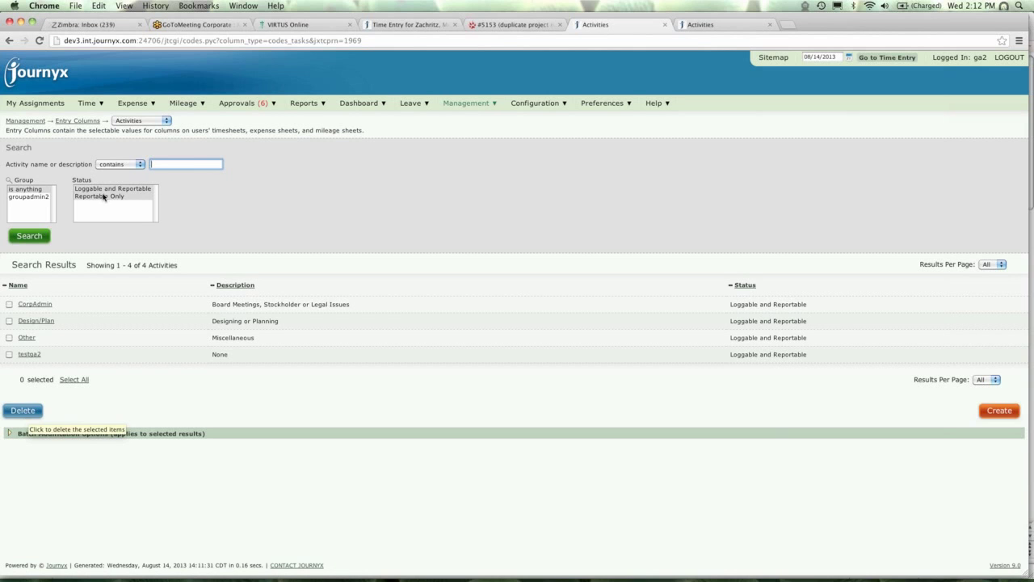
pyautogui.click(530, 108)
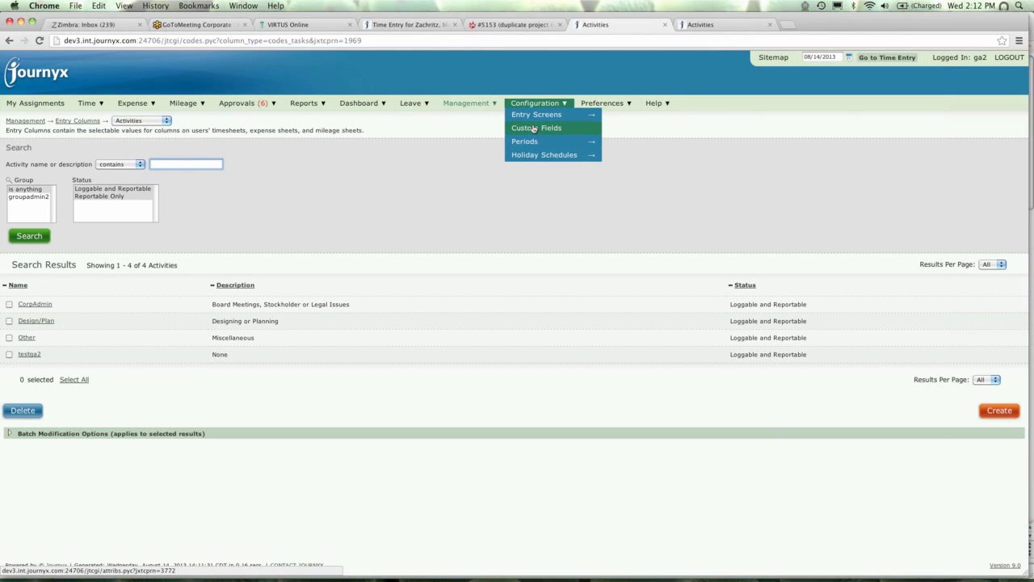
# Open the Custom Fields list and scroll through it to the bottom and back.
pyautogui.click(534, 128)
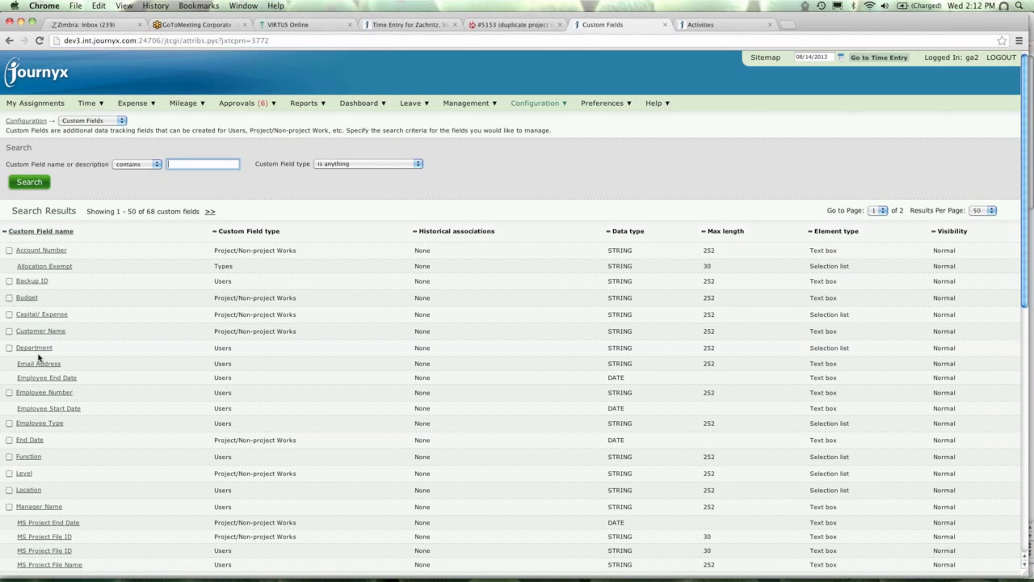
pyautogui.click(1027, 543)
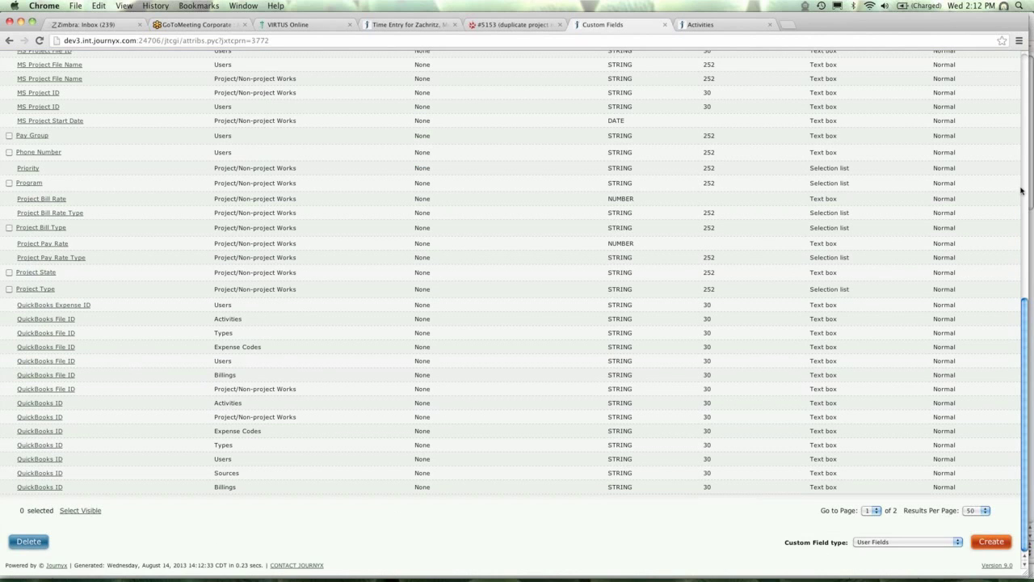
pyautogui.moveTo(1024, 319); pyautogui.dragTo(1027, 231)
pyautogui.scroll(5, 517, 291)
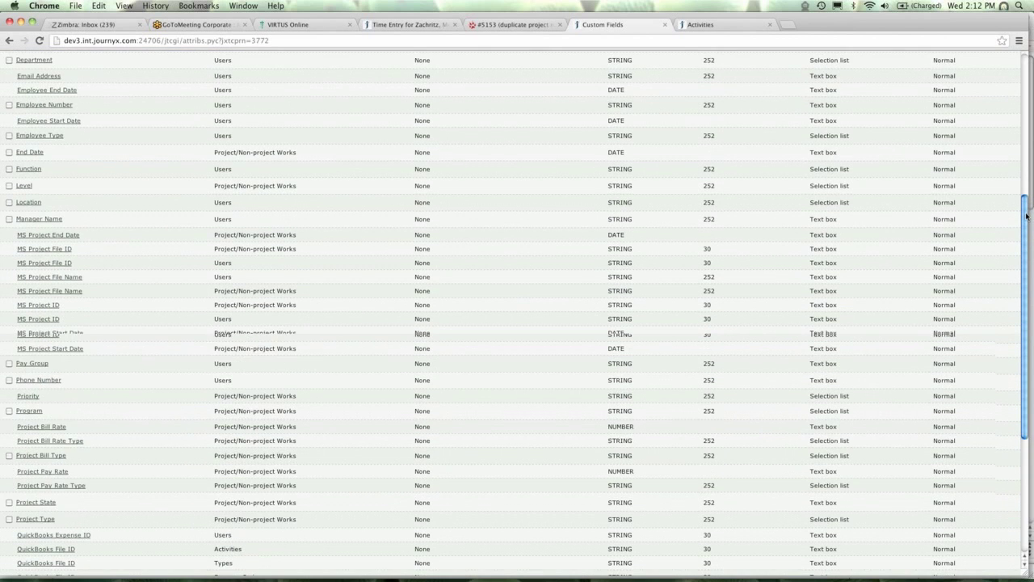
# Filter custom field names by 'pay' and open the User Pay Rate field.
pyautogui.click(205, 160)
pyautogui.write('bud')
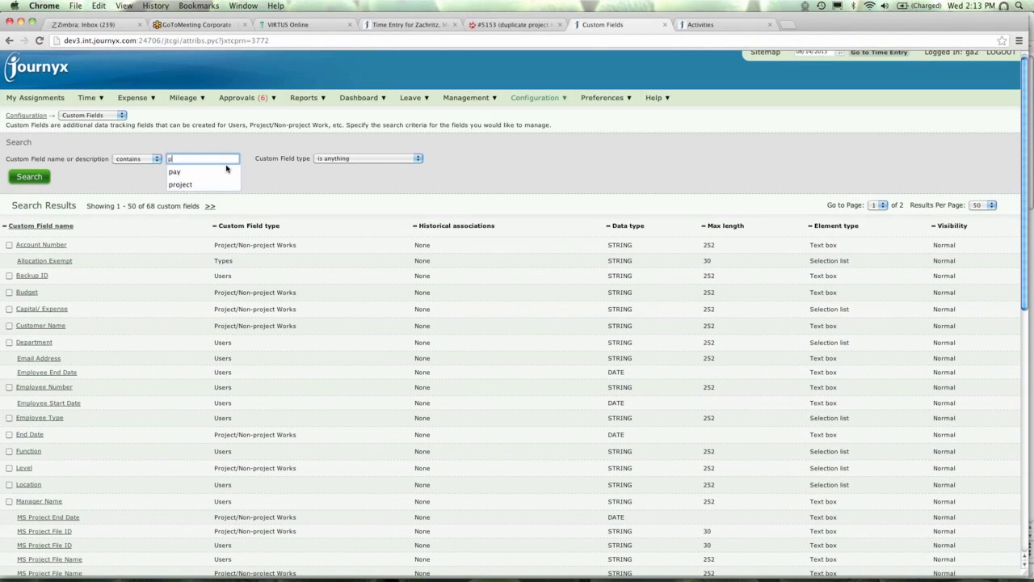
pyautogui.press('Return')
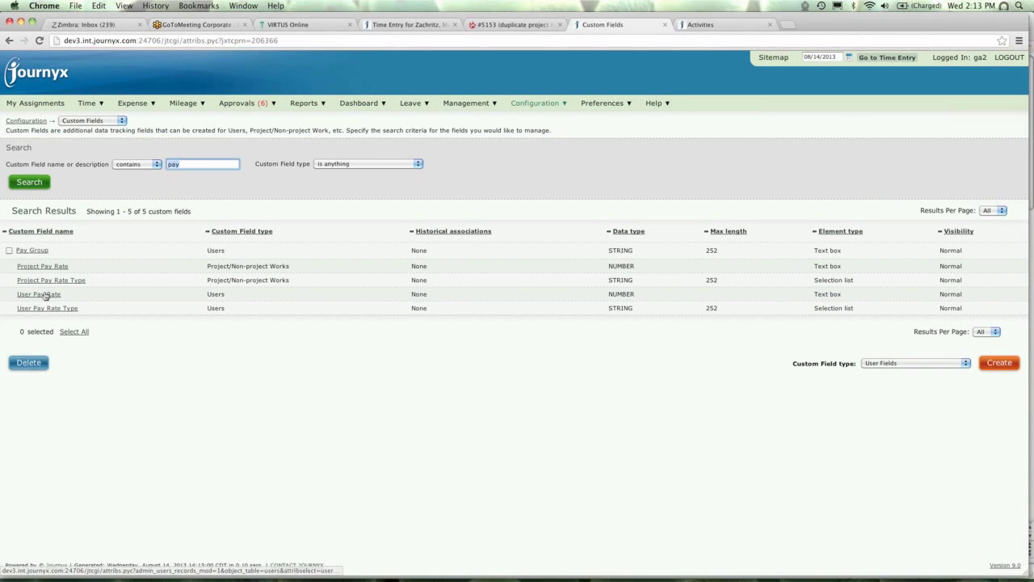
pyautogui.click(46, 294)
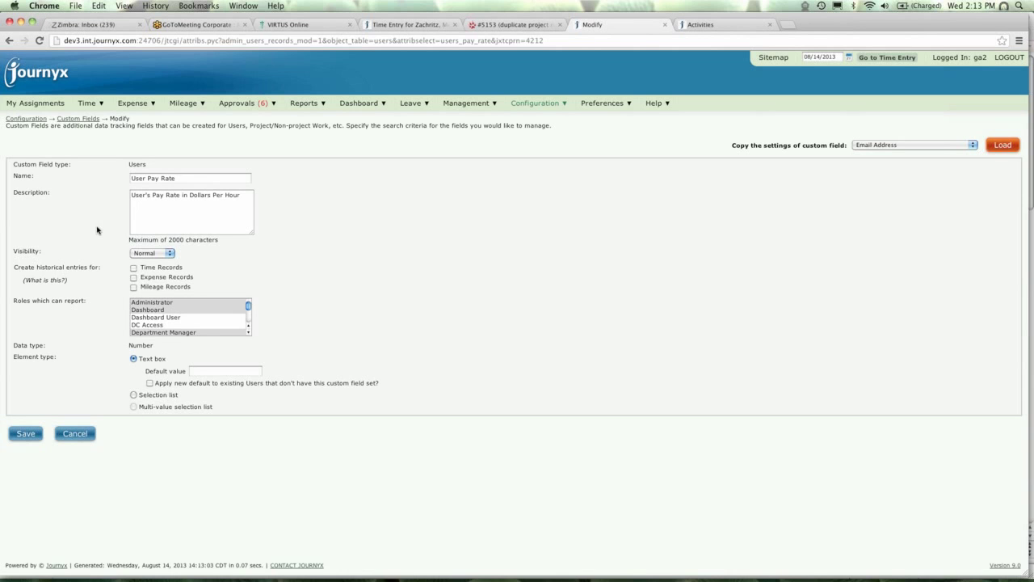
# Cancel out of User Pay Rate without changes, returning to all 68 custom fields.
pyautogui.click(89, 437)
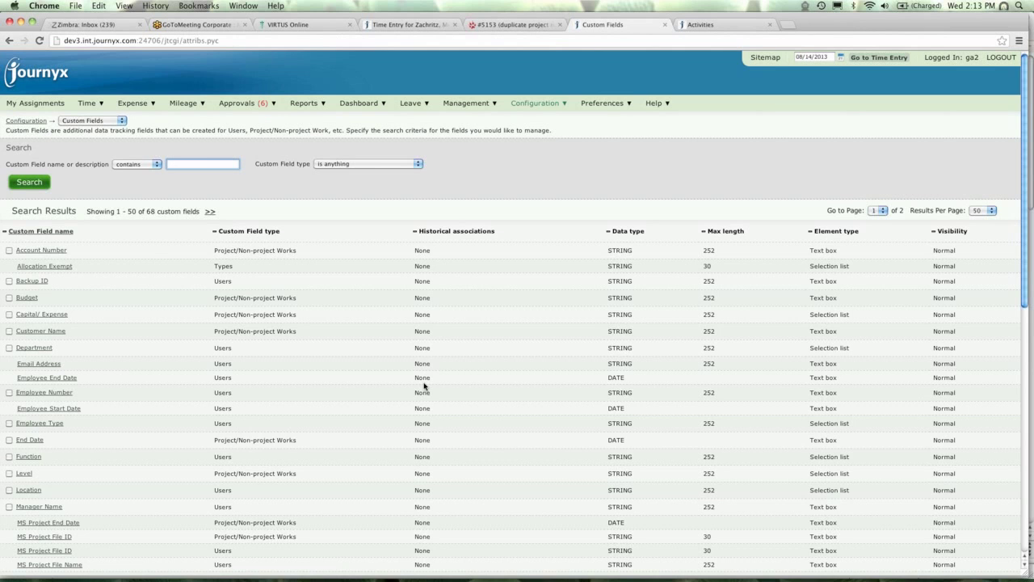
# Open the first user's Modify User page from Manage Users and scroll to its custom fields.
pyautogui.click(493, 103)
pyautogui.moveTo(466, 118)
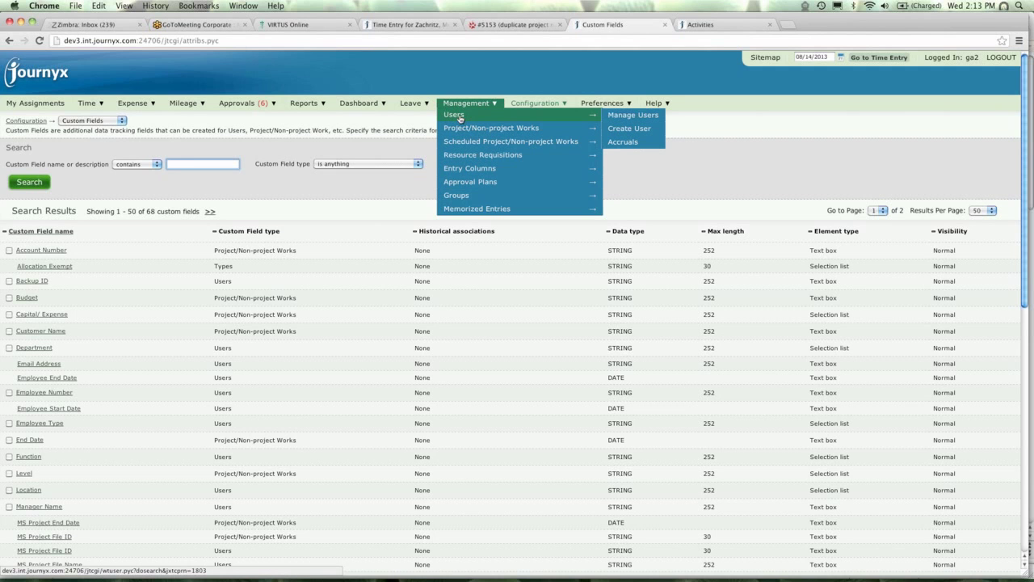
pyautogui.click(459, 117)
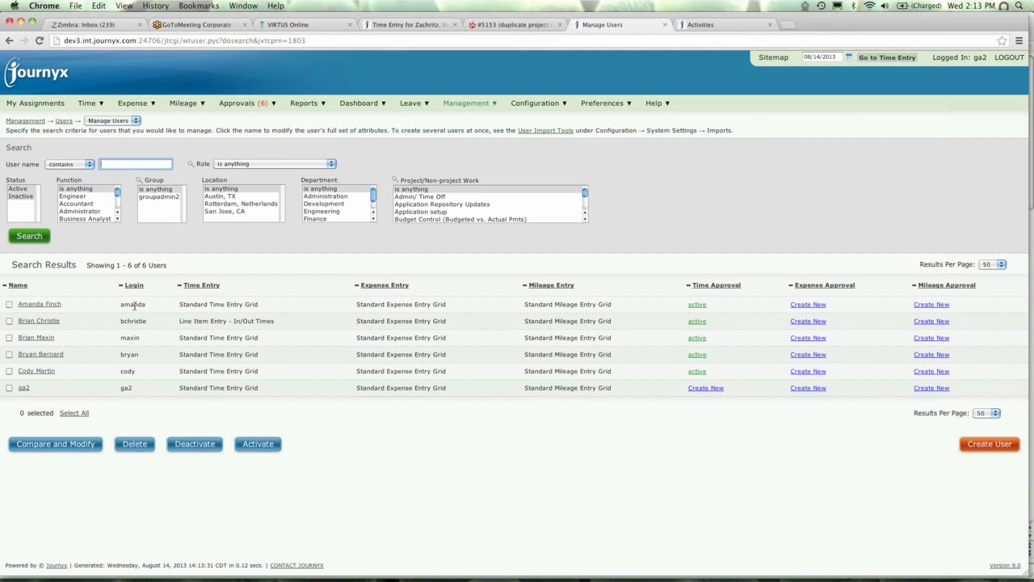
pyautogui.click(46, 304)
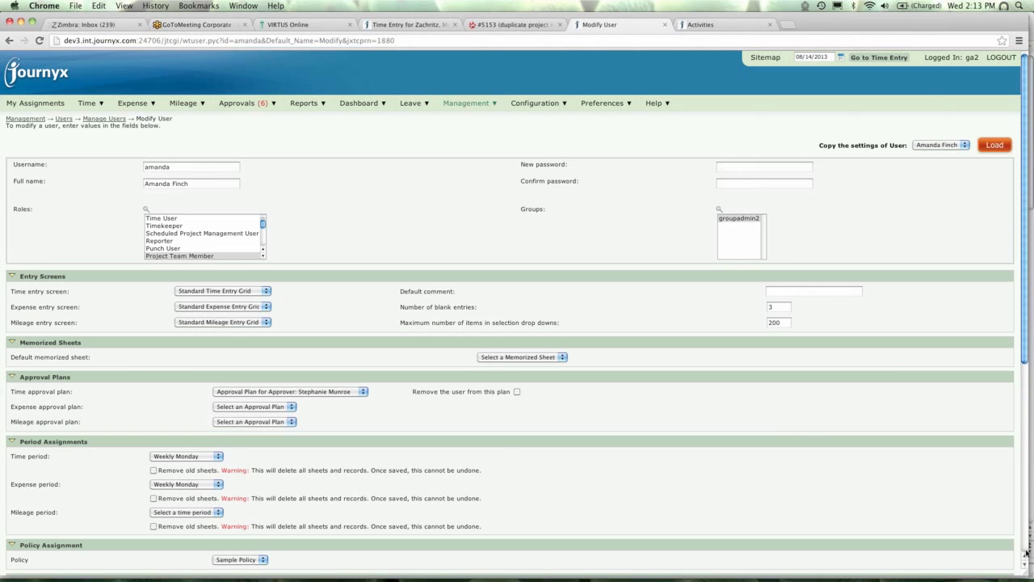
pyautogui.click(1026, 552)
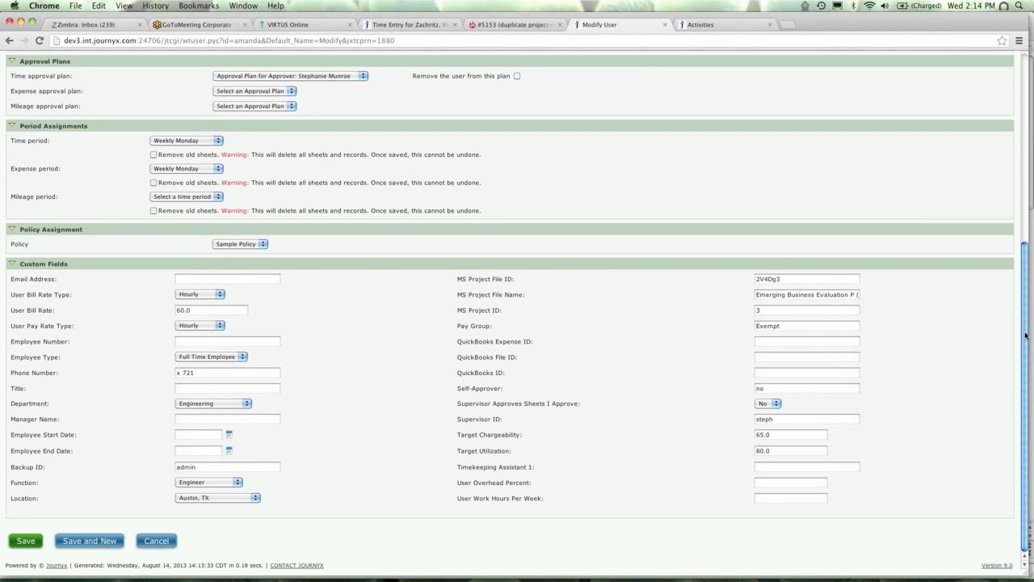
pyautogui.moveTo(1026, 311); pyautogui.dragTo(1026, 121)
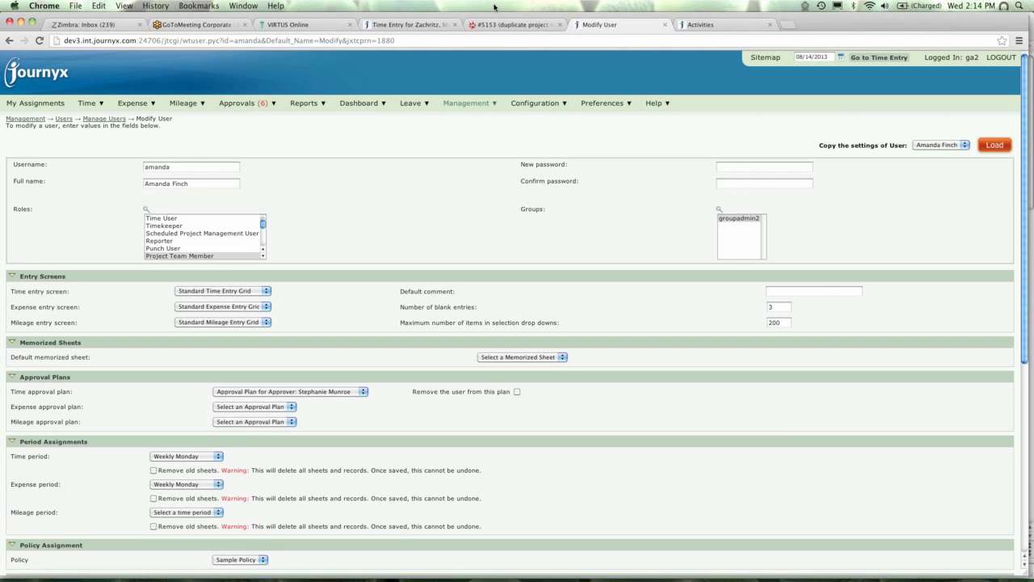
# Go to Manage Holiday Schedules, then switch to Manage Holidays listing test, floating holiday and Labor Day.
pyautogui.moveTo(470, 104)
pyautogui.moveTo(534, 105)
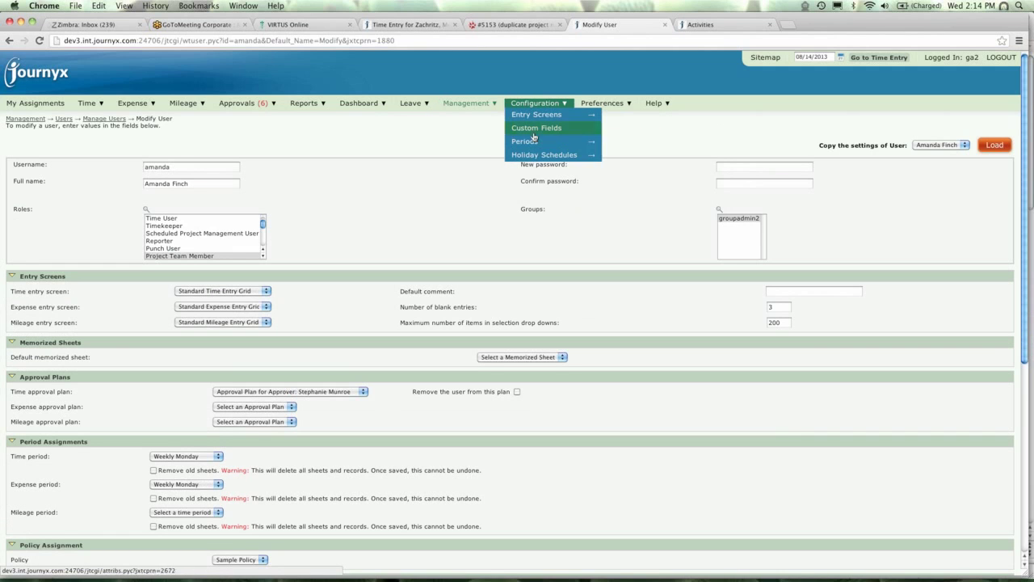
pyautogui.moveTo(536, 153)
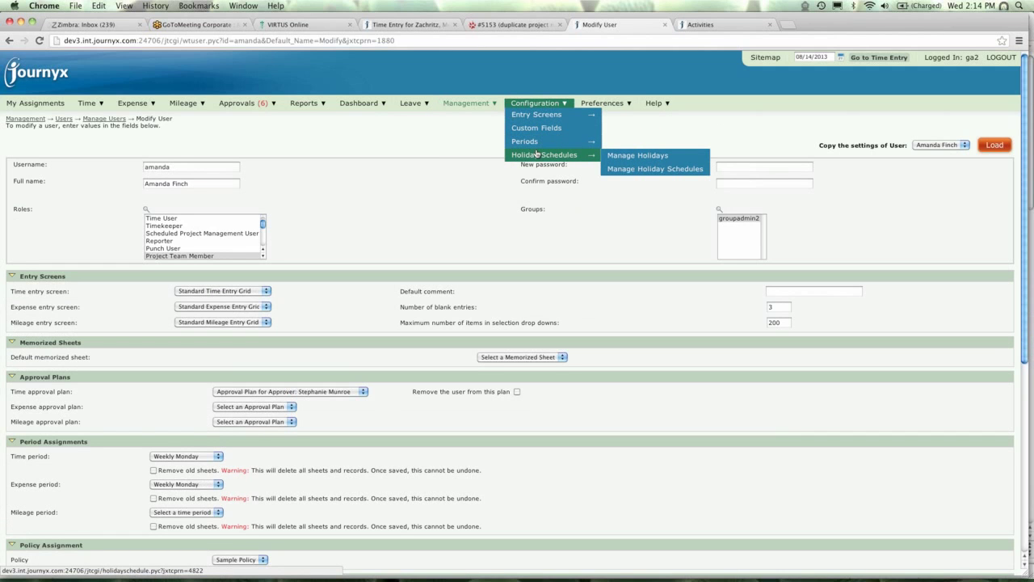
pyautogui.click(647, 170)
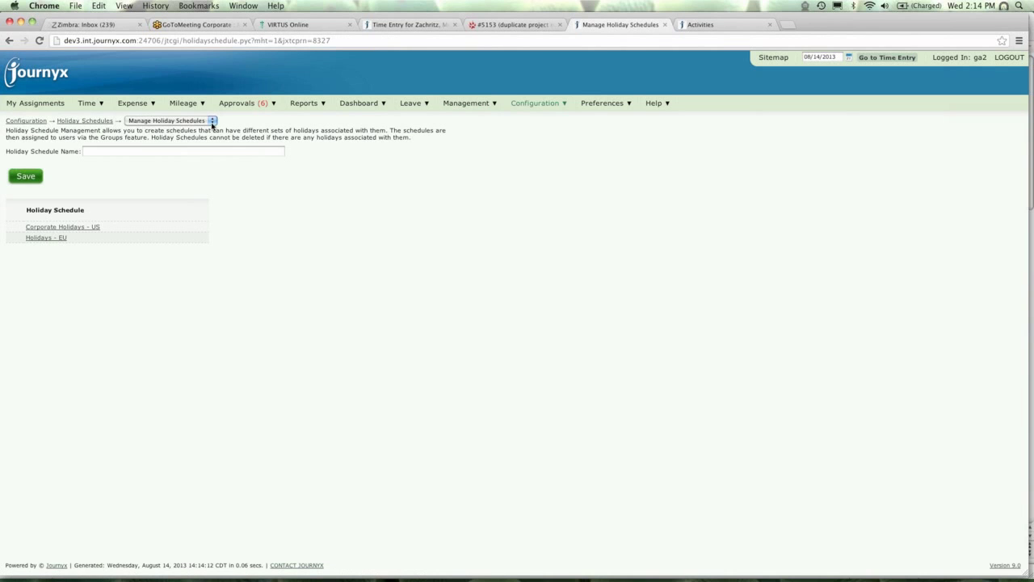
pyautogui.click(212, 122)
pyautogui.click(177, 113)
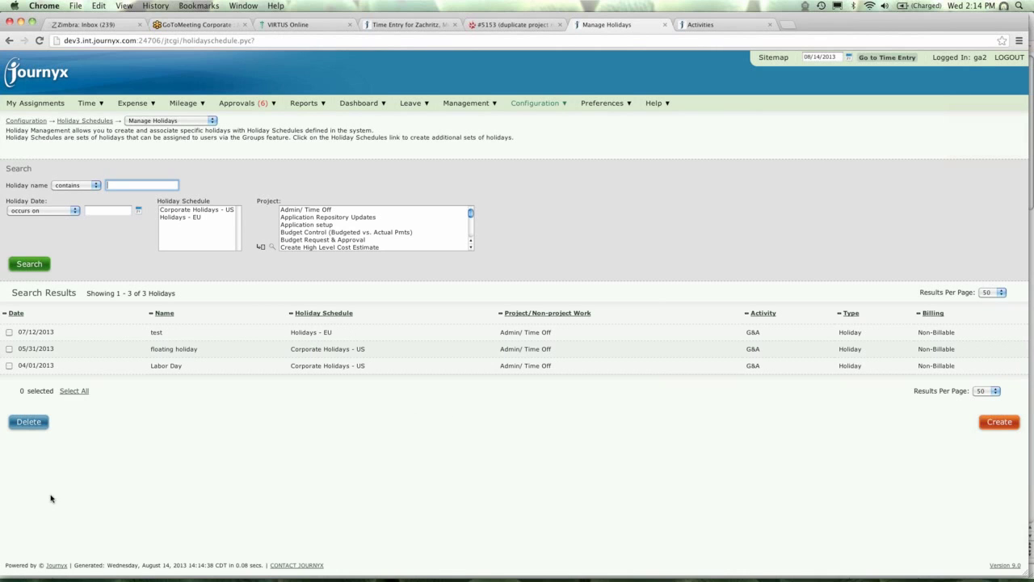
pyautogui.click(9, 331)
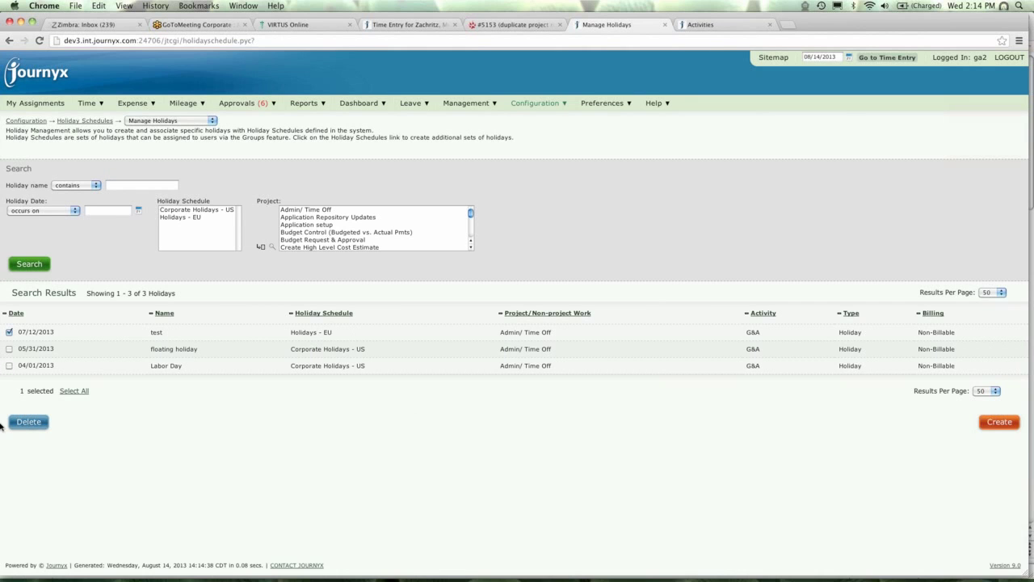
pyautogui.click(9, 332)
# Open Approvals > Time Approvals to list the six submitted timesheets.
pyautogui.click(241, 119)
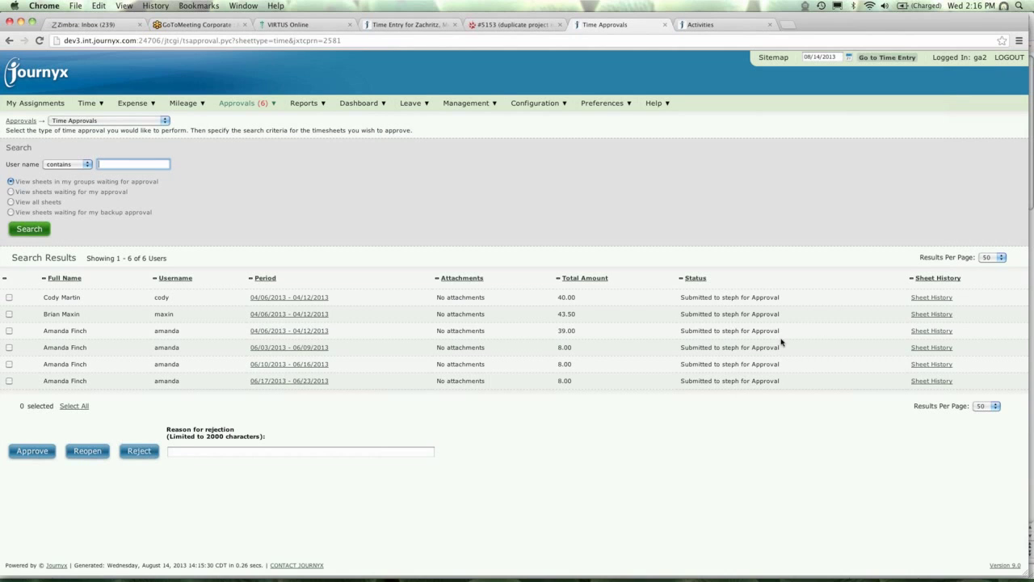
# View the second server's Time Approvals with ten sheets, then return to the dev3 tab.
pyautogui.click(722, 24)
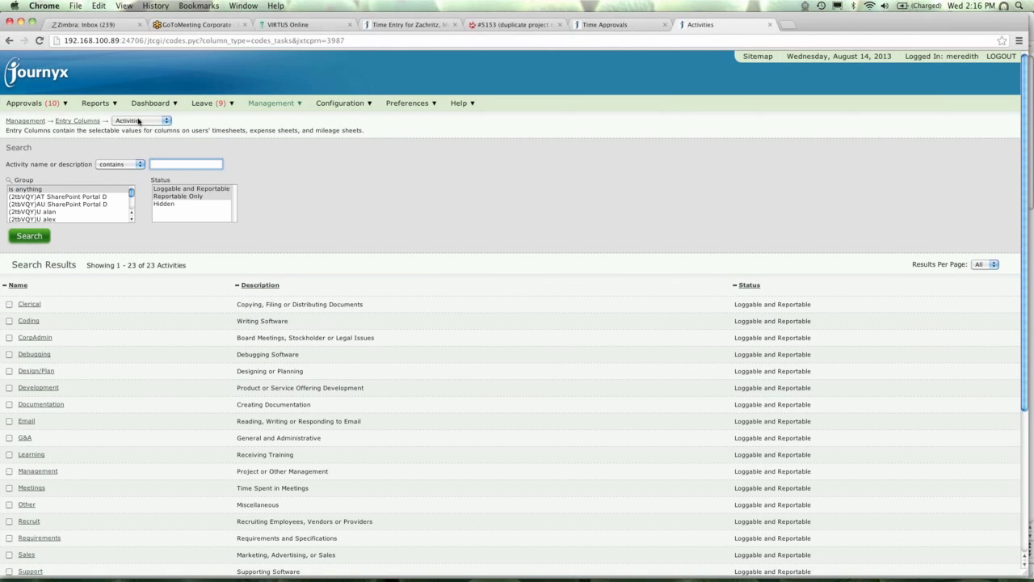
pyautogui.moveTo(176, 103)
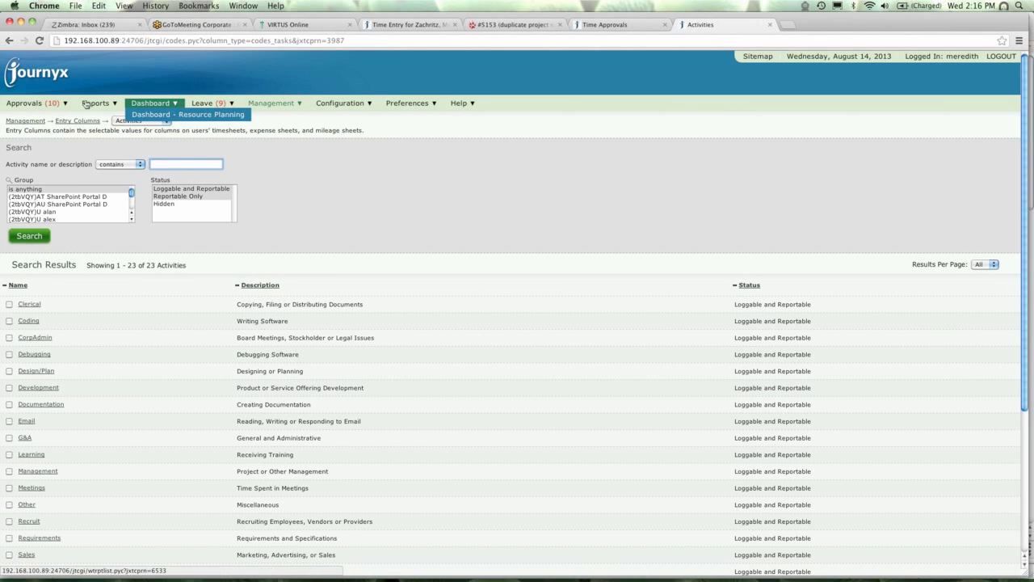
pyautogui.click(31, 114)
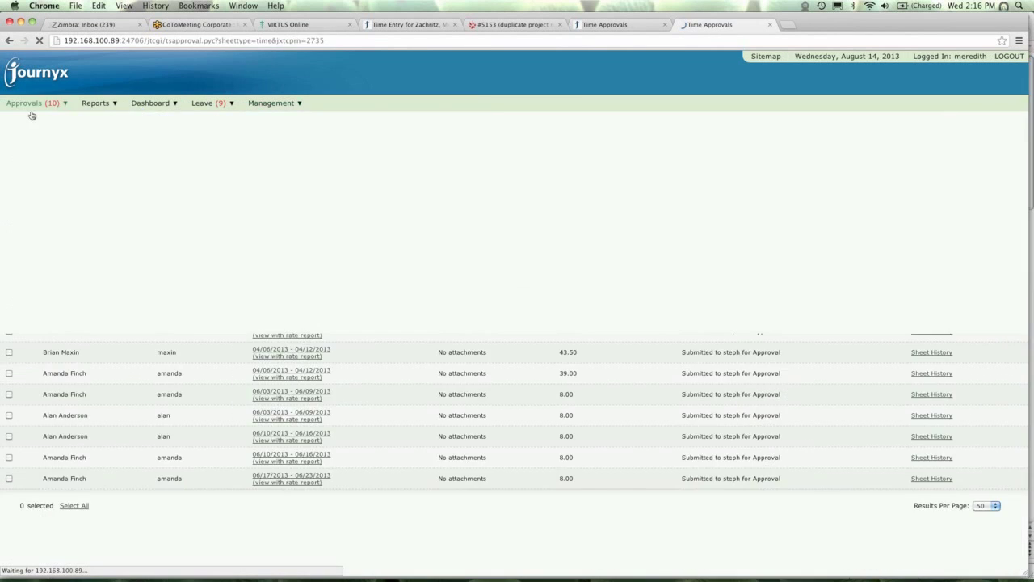
pyautogui.click(602, 24)
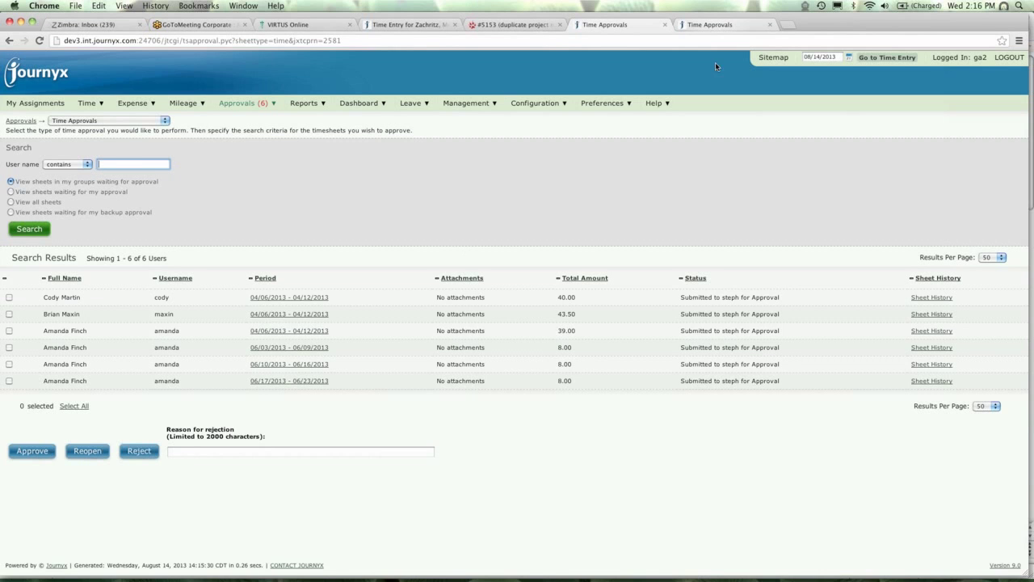
# Browse the Management menu submenus, then return to the dev3 Time Approvals tab.
pyautogui.click(712, 24)
pyautogui.click(290, 107)
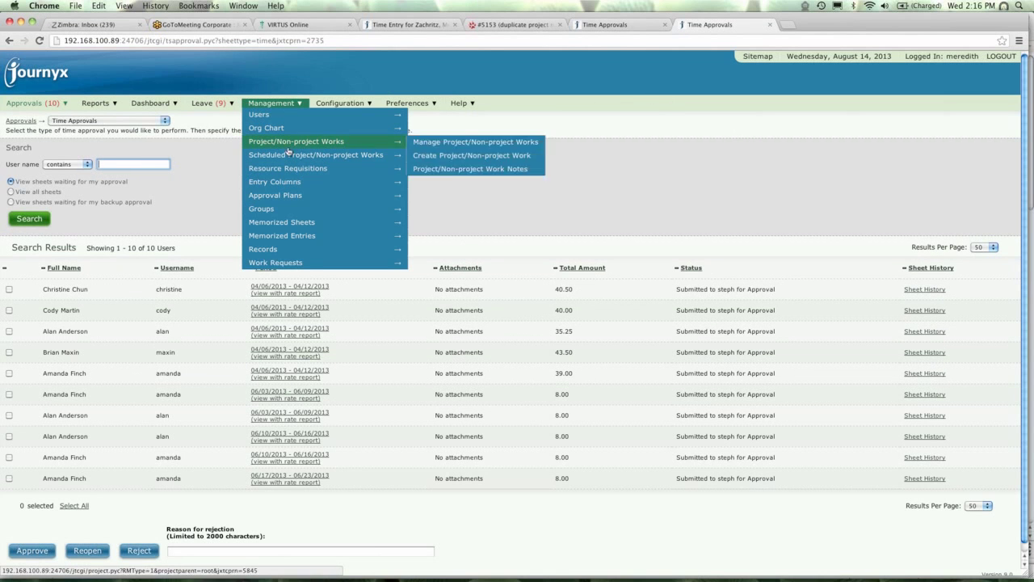
pyautogui.moveTo(287, 219)
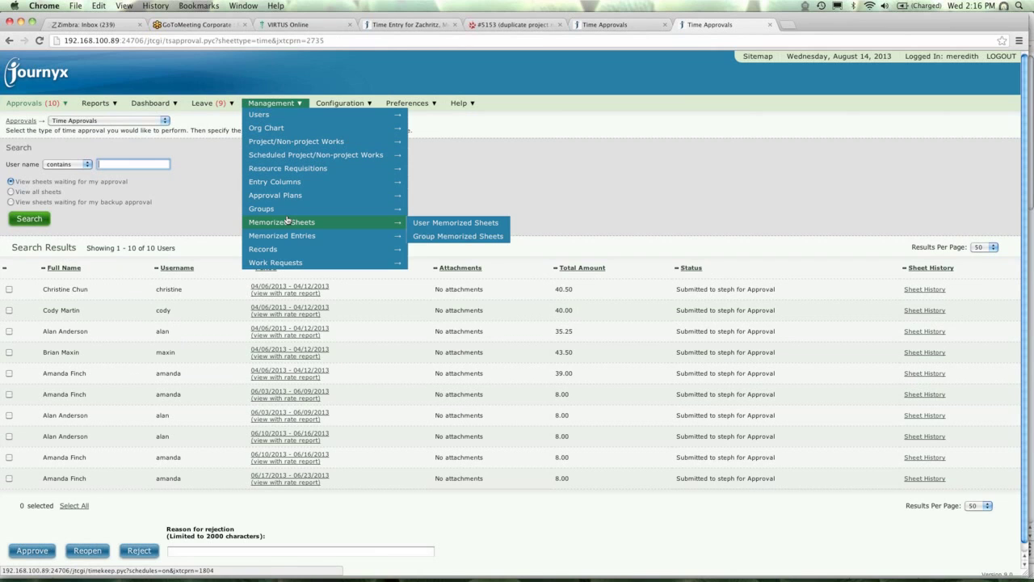
pyautogui.moveTo(264, 251)
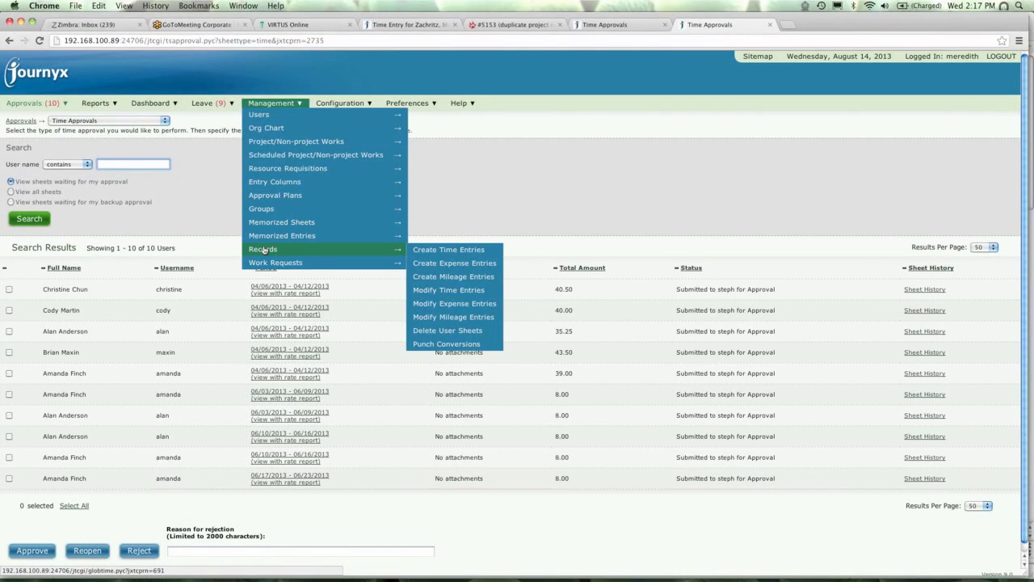
pyautogui.click(627, 26)
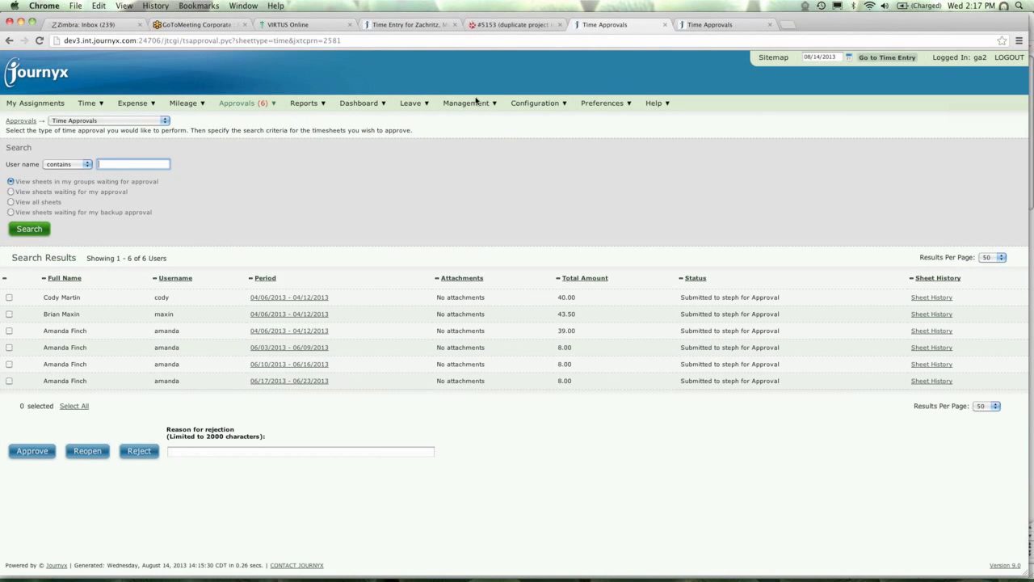
pyautogui.moveTo(472, 108)
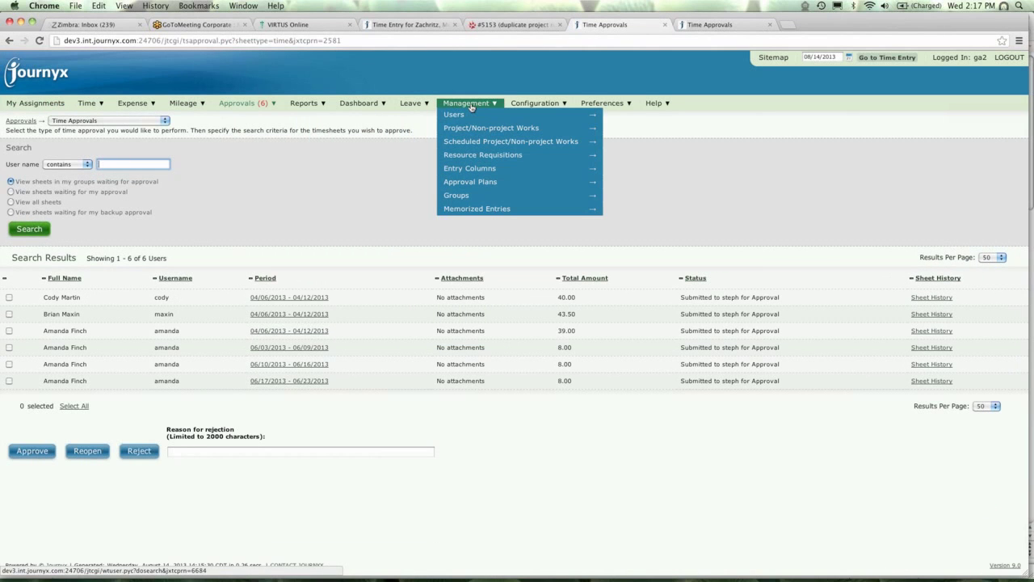
# Browse Management > Records on the other tab, then open dev3's Manage Users list of six users.
pyautogui.click(709, 25)
pyautogui.moveTo(271, 104)
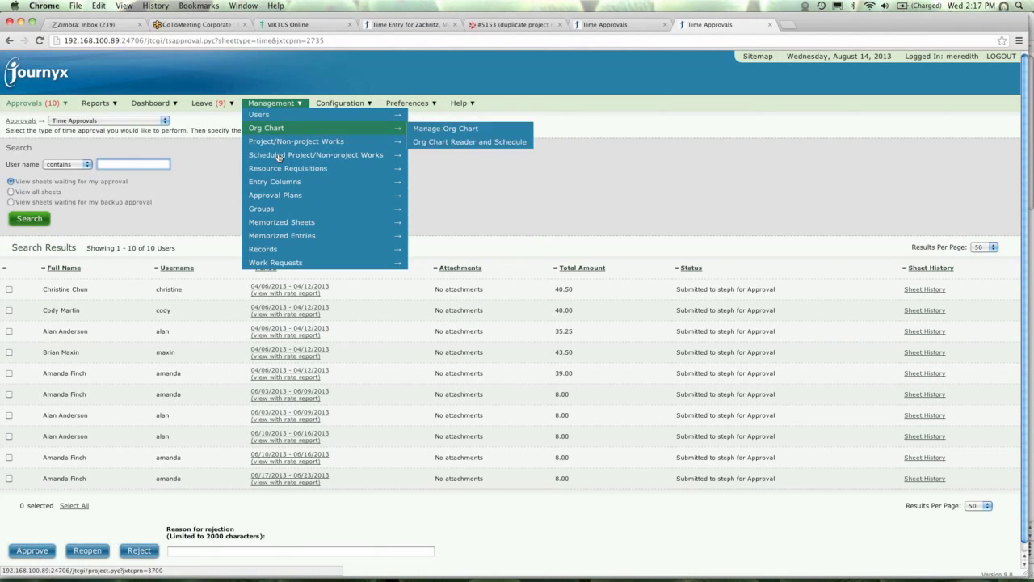
pyautogui.moveTo(279, 250)
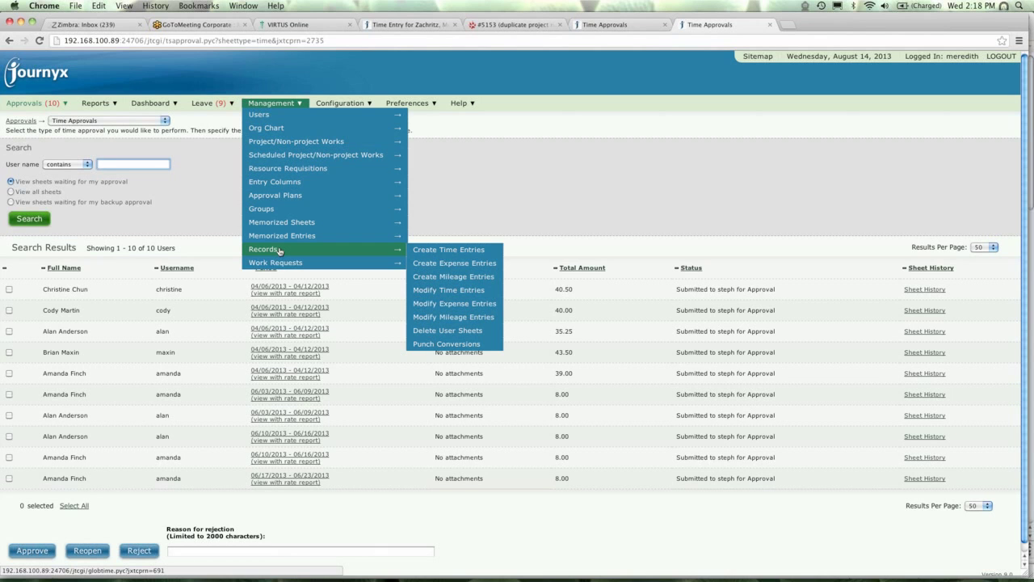
pyautogui.click(644, 32)
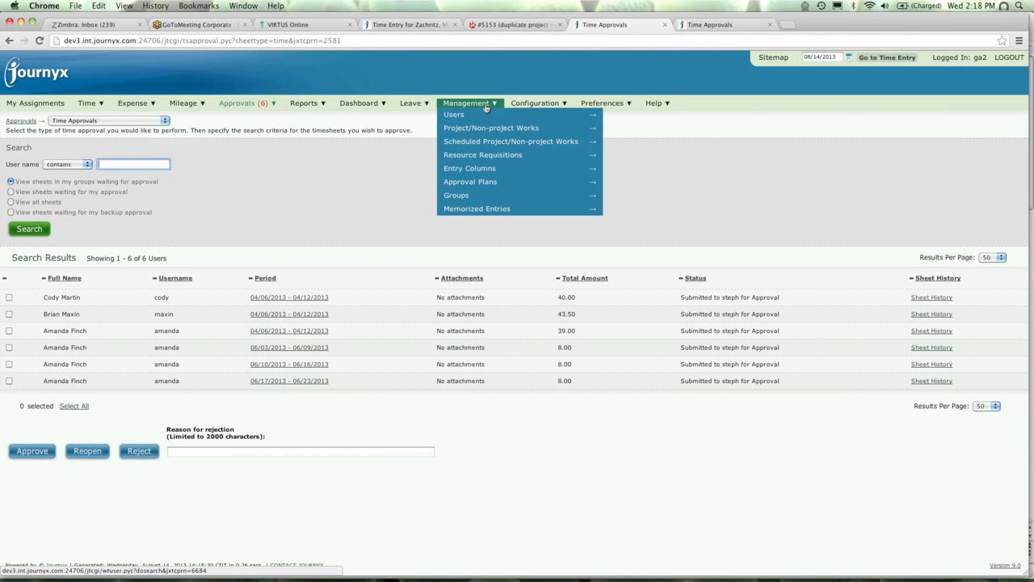
pyautogui.click(463, 114)
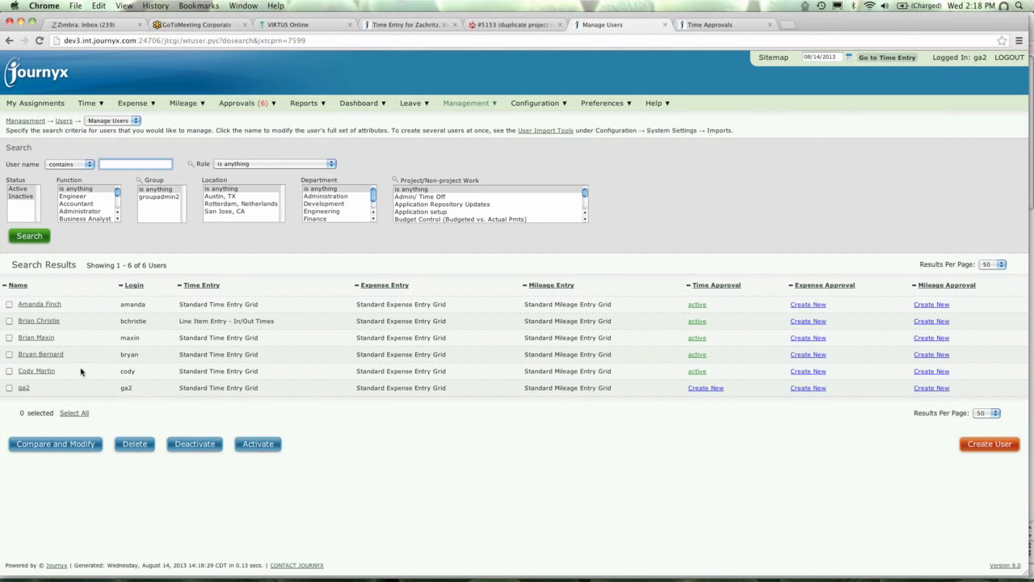
# Open the first and last users' Modify User pages, then bring back the first site's Time Approvals tab.
pyautogui.click(39, 304)
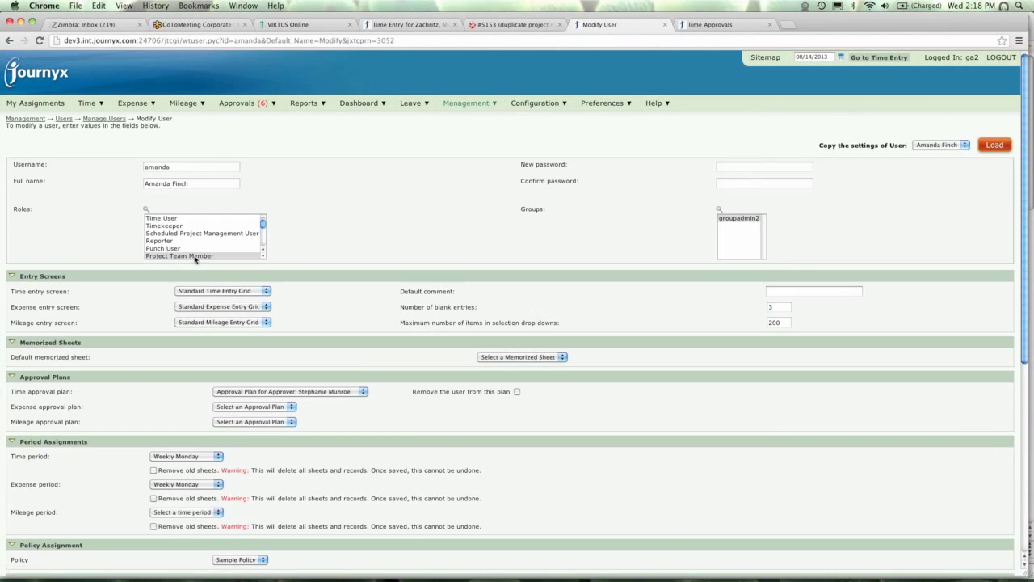
pyautogui.click(98, 121)
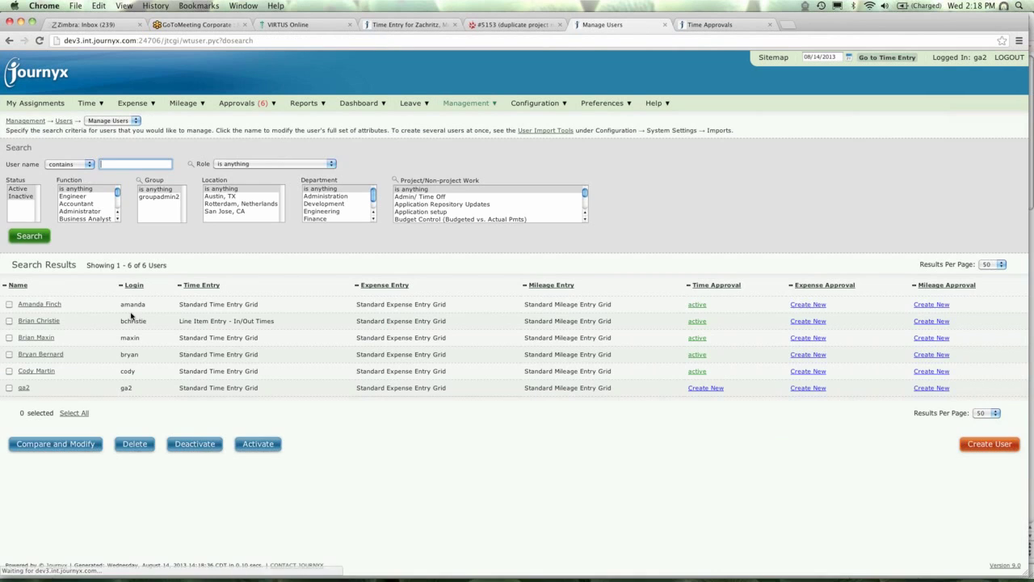
pyautogui.click(25, 388)
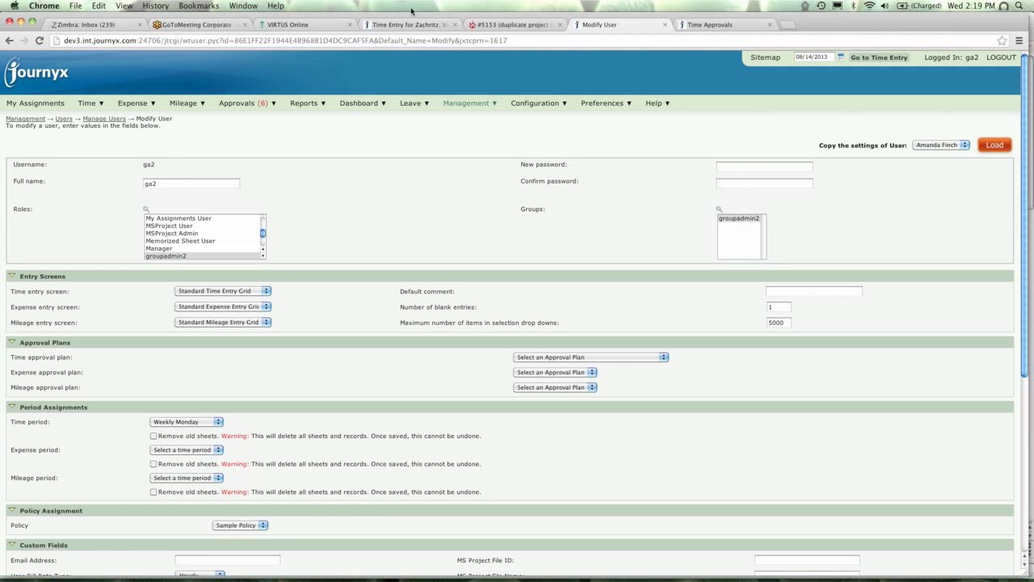
pyautogui.click(738, 27)
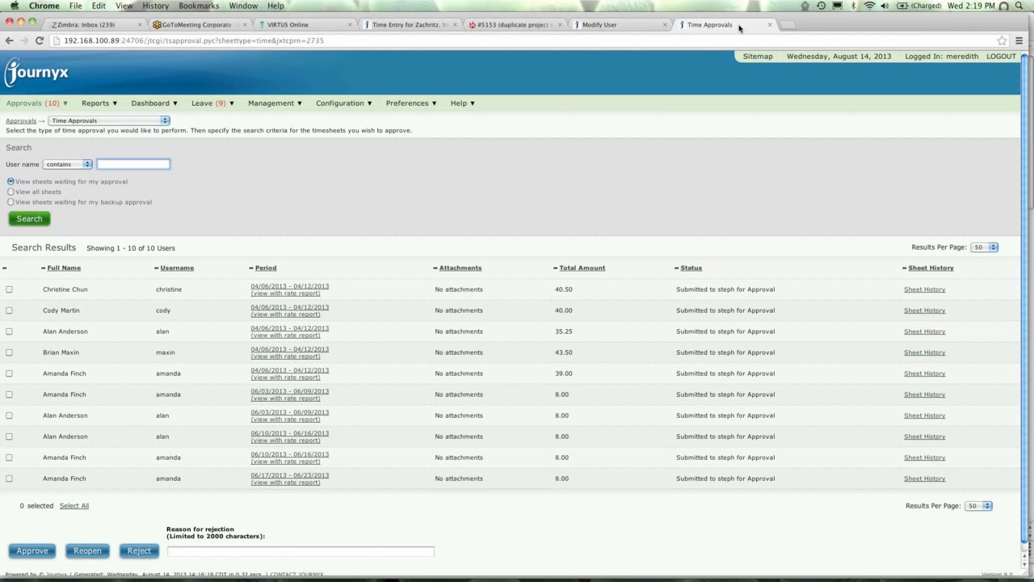
# Run a User system report with the Last Login through Last Failed Location columns.
pyautogui.moveTo(95, 109)
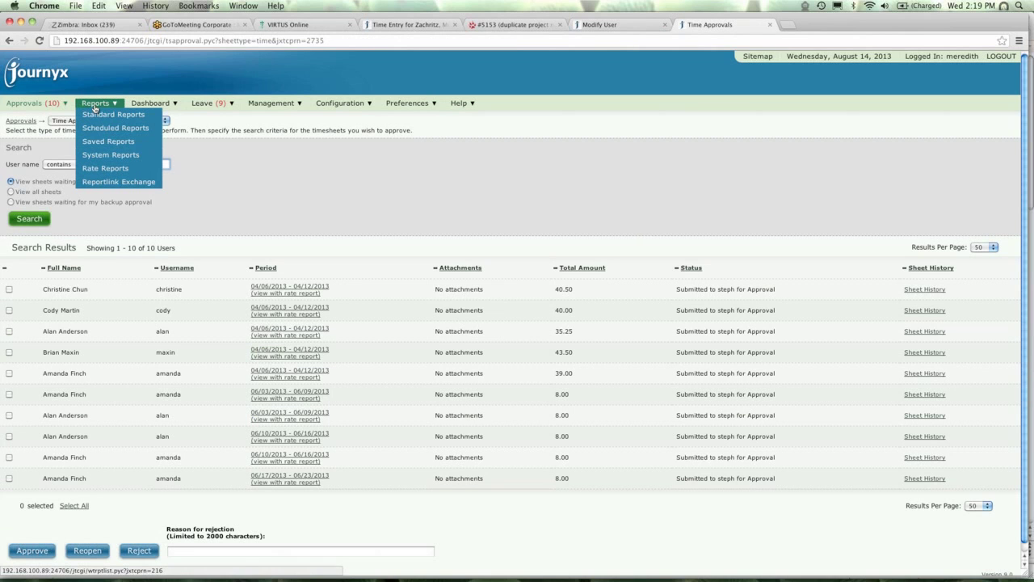
pyautogui.click(98, 155)
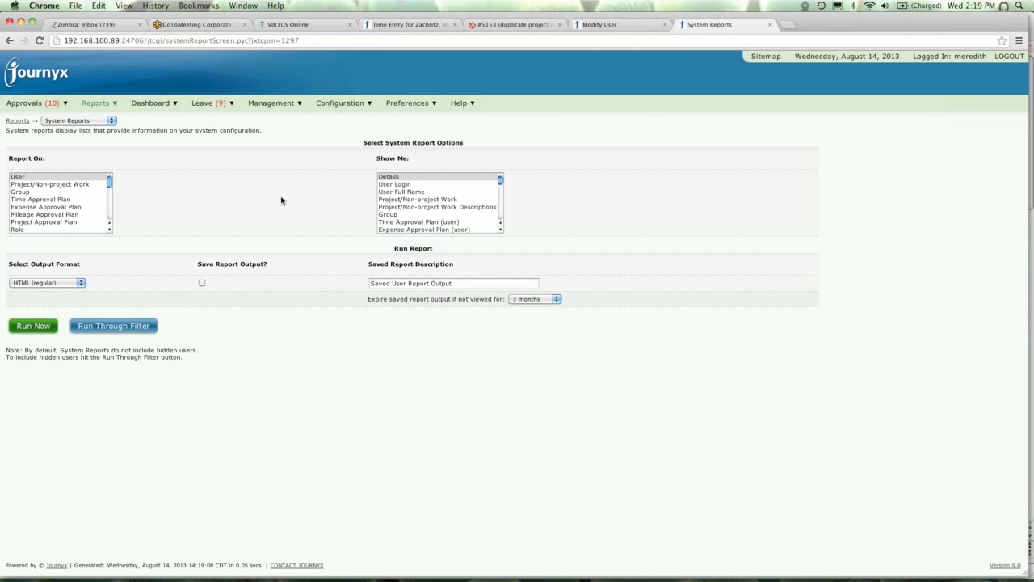
pyautogui.click(389, 185)
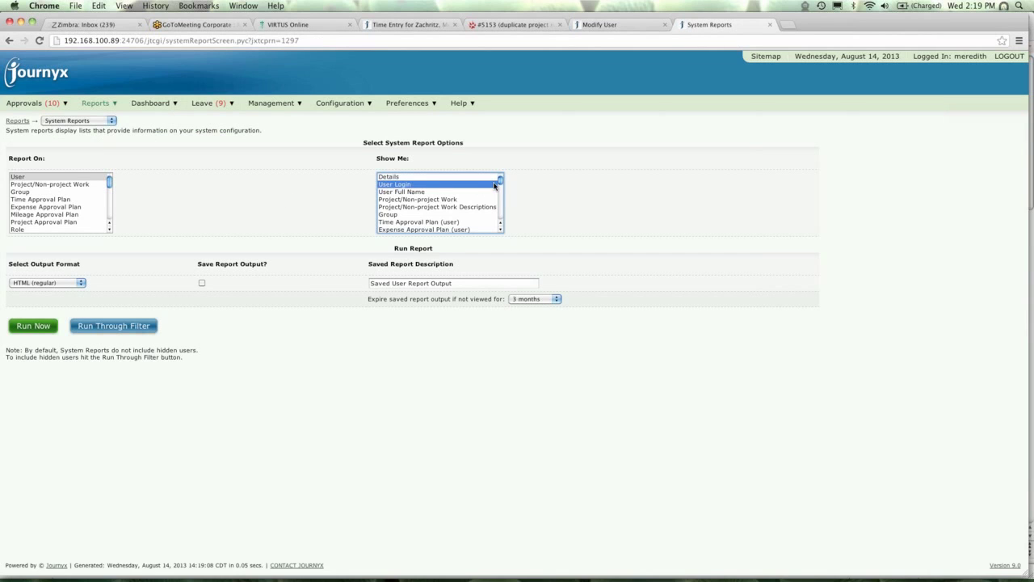
pyautogui.moveTo(500, 182); pyautogui.dragTo(502, 220)
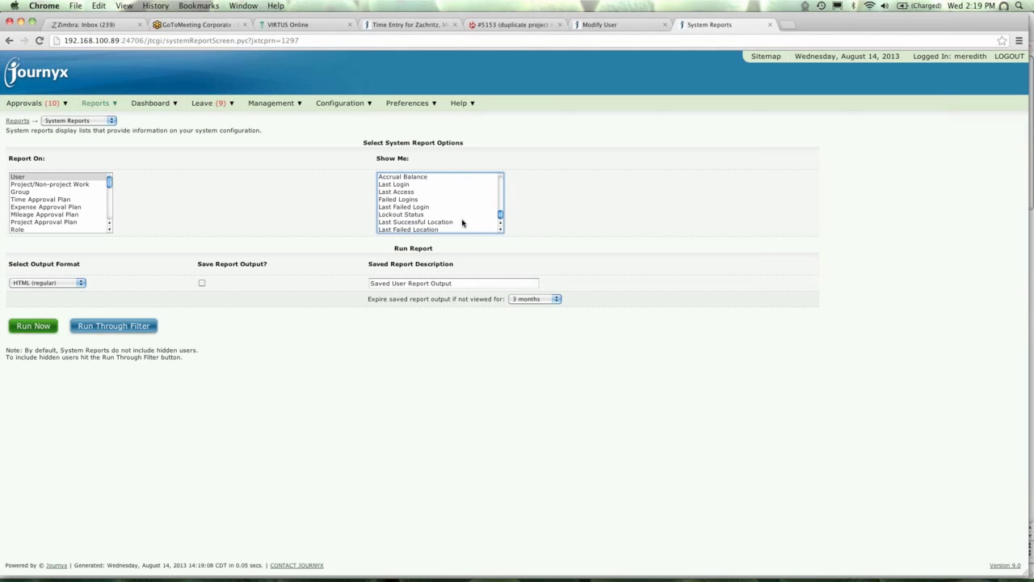
pyautogui.click(408, 185)
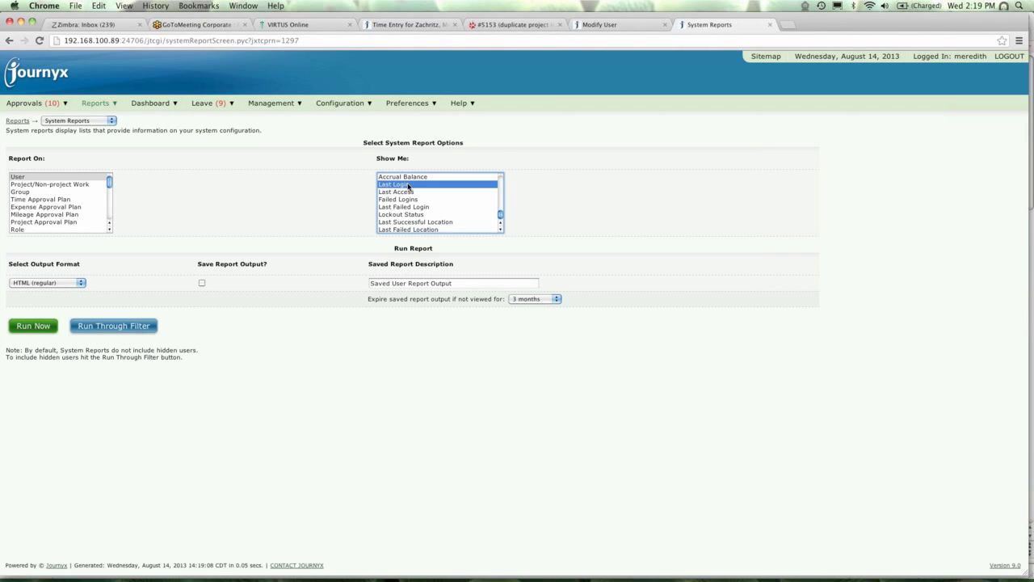
pyautogui.keyDown('shift'); pyautogui.click(408, 229); pyautogui.keyUp('shift')
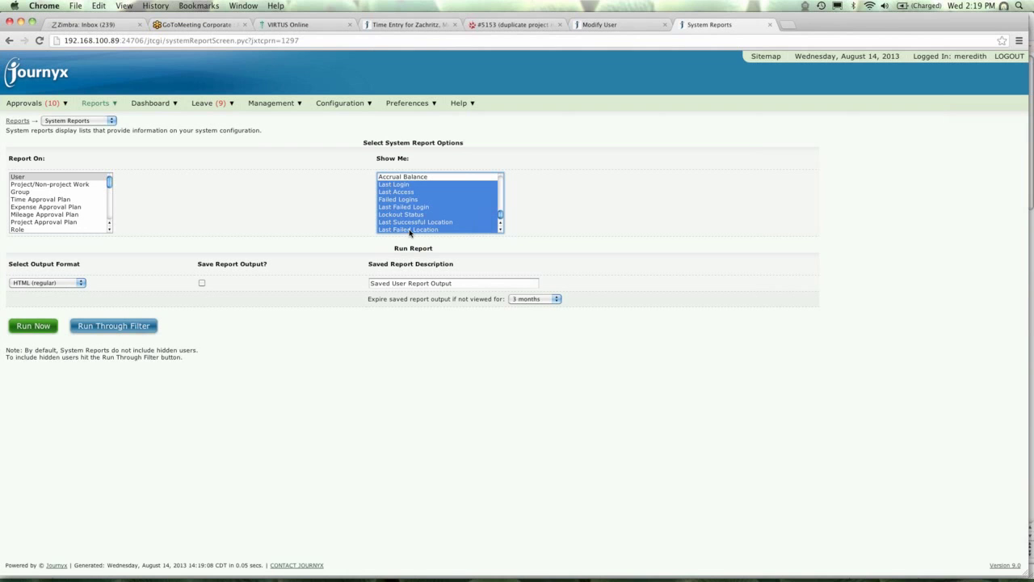
pyautogui.click(28, 330)
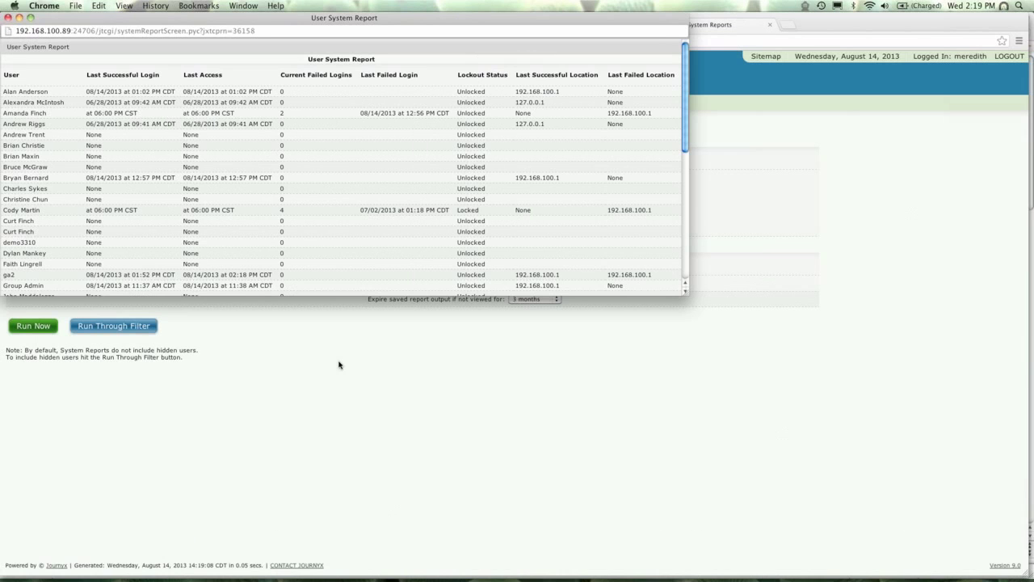
# Enlarge the report window to review users' lockout status, then close it.
pyautogui.moveTo(688, 310); pyautogui.dragTo(709, 557)
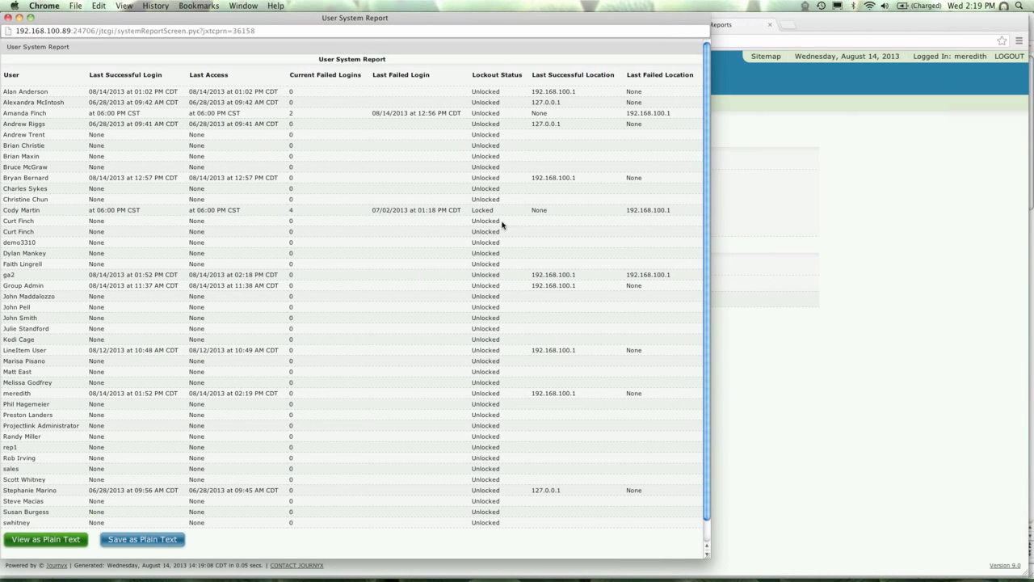
pyautogui.moveTo(473, 209); pyautogui.dragTo(494, 209)
pyautogui.click(8, 17)
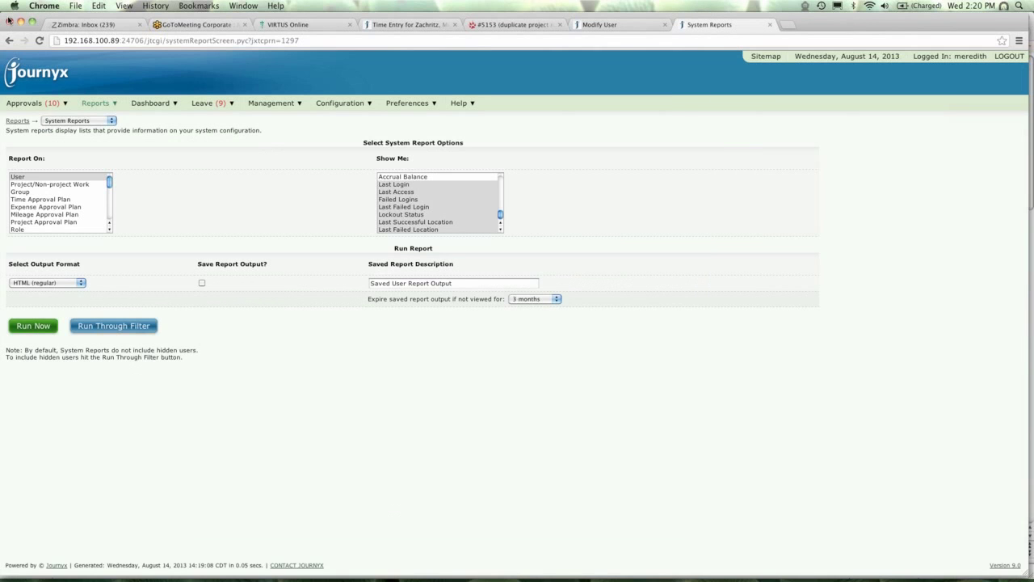
# Start a new time approval plan from Management > Approval Plans > Create Time Approval Plan.
pyautogui.click(274, 103)
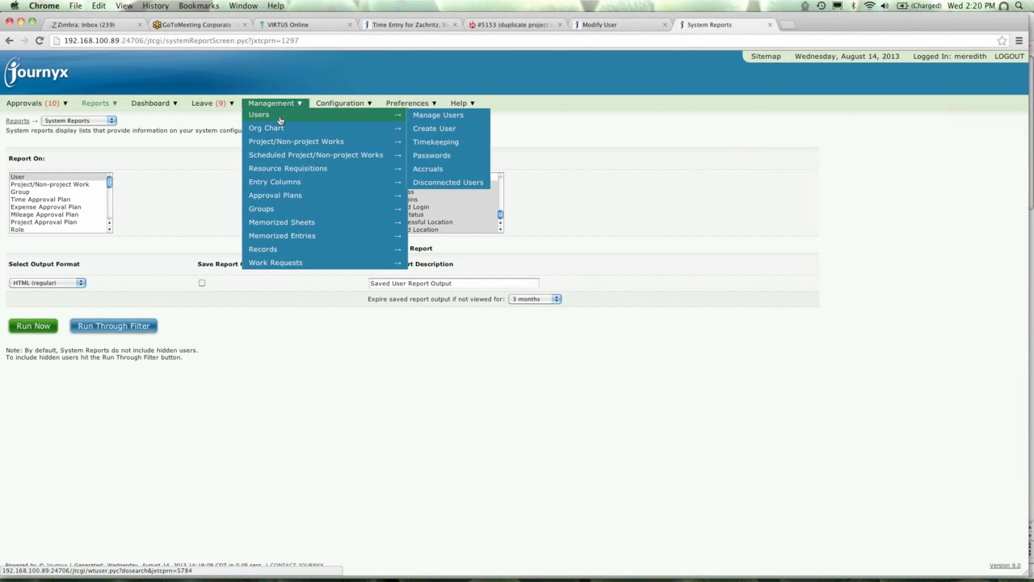
pyautogui.moveTo(281, 195)
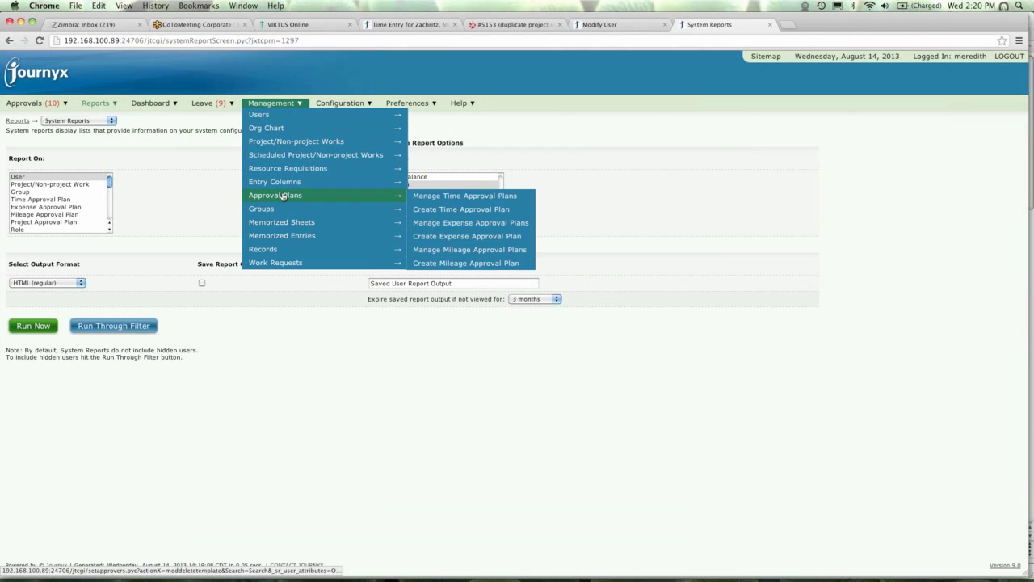
pyautogui.click(450, 210)
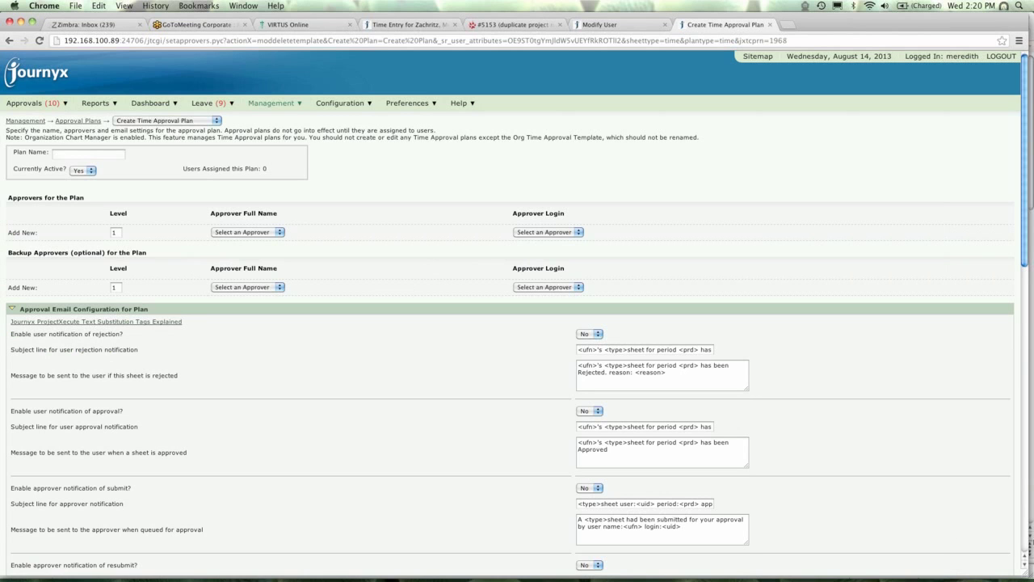
pyautogui.click(1023, 546)
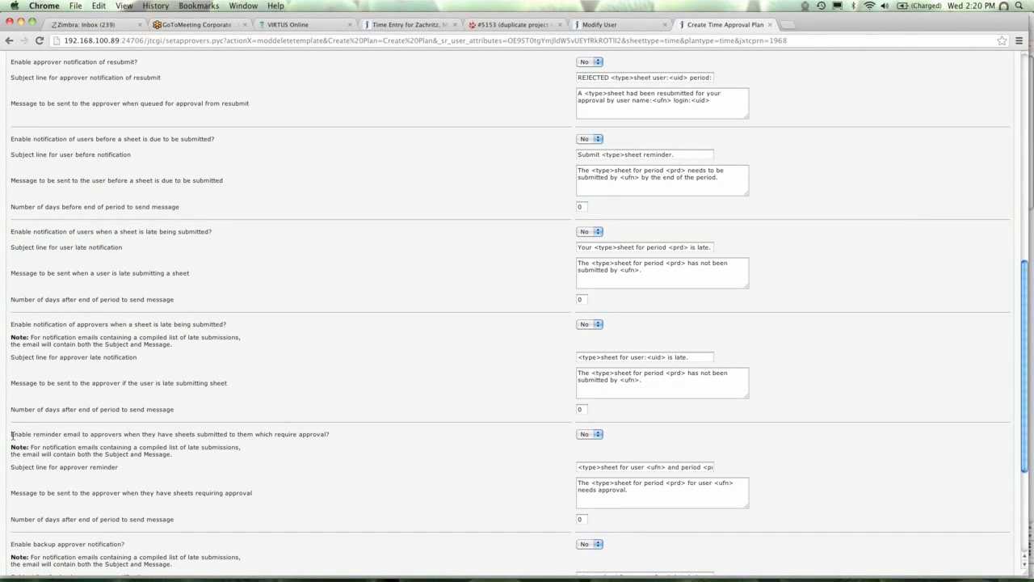
# Review the approver reminder email setting and leave it at No.
pyautogui.doubleClick(17, 436)
pyautogui.moveTo(11, 434); pyautogui.dragTo(337, 433)
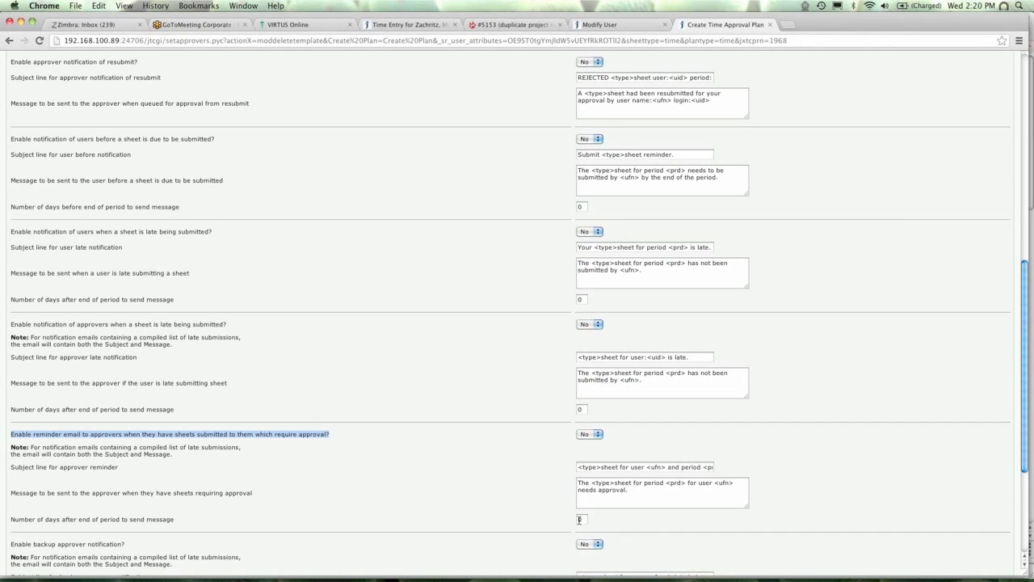
pyautogui.click(581, 519)
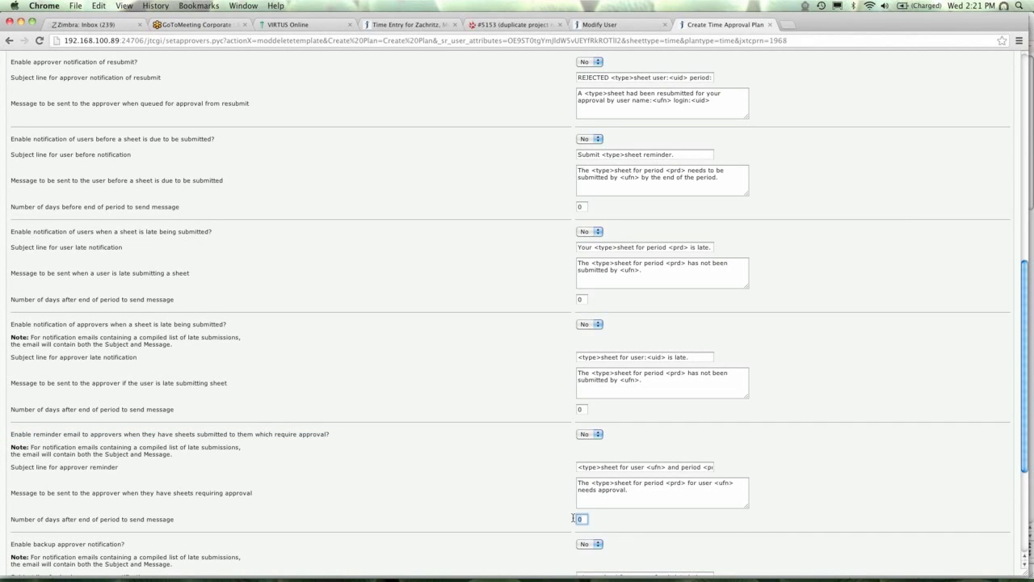
pyautogui.click(597, 435)
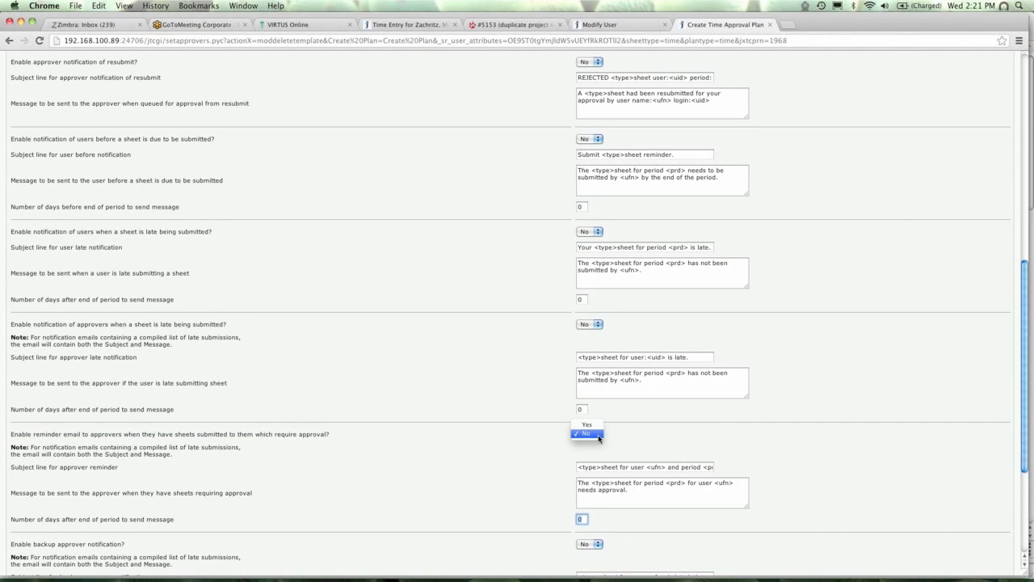
pyautogui.click(599, 435)
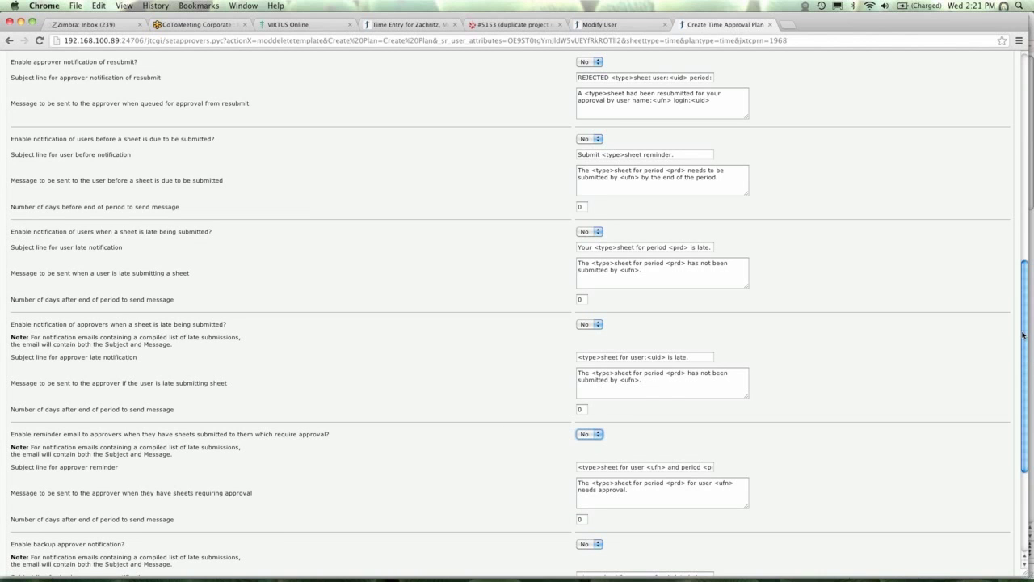
pyautogui.moveTo(1025, 329); pyautogui.dragTo(1019, 117)
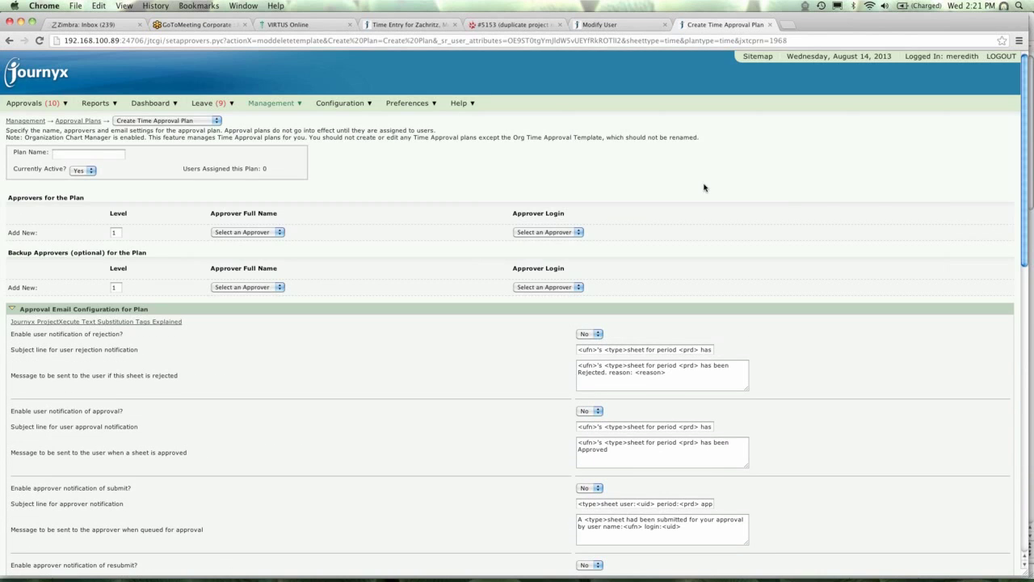
# Go to Configuration > Imports > Rules Import to reach the RateRule file import form.
pyautogui.moveTo(334, 106)
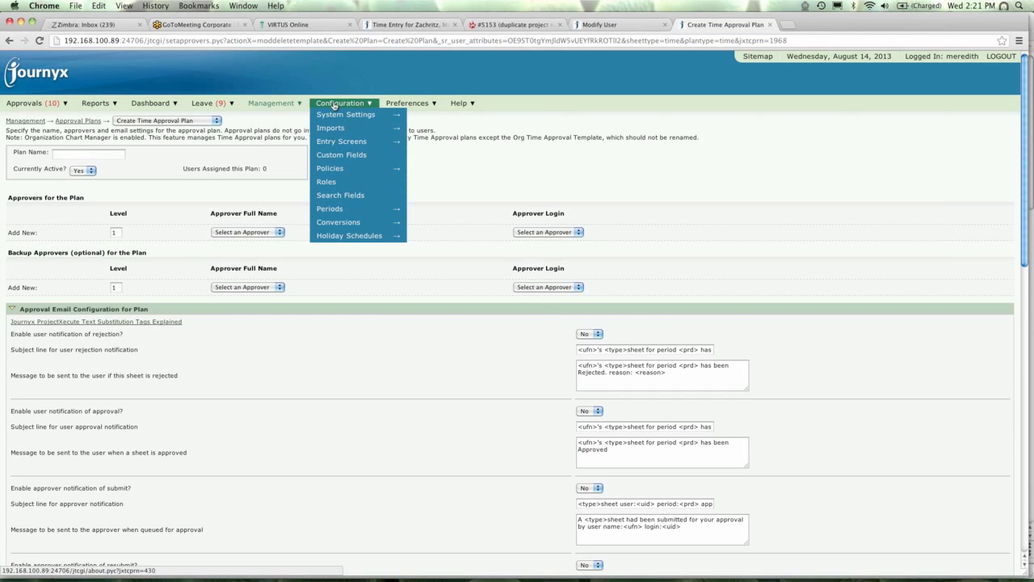
pyautogui.moveTo(334, 128)
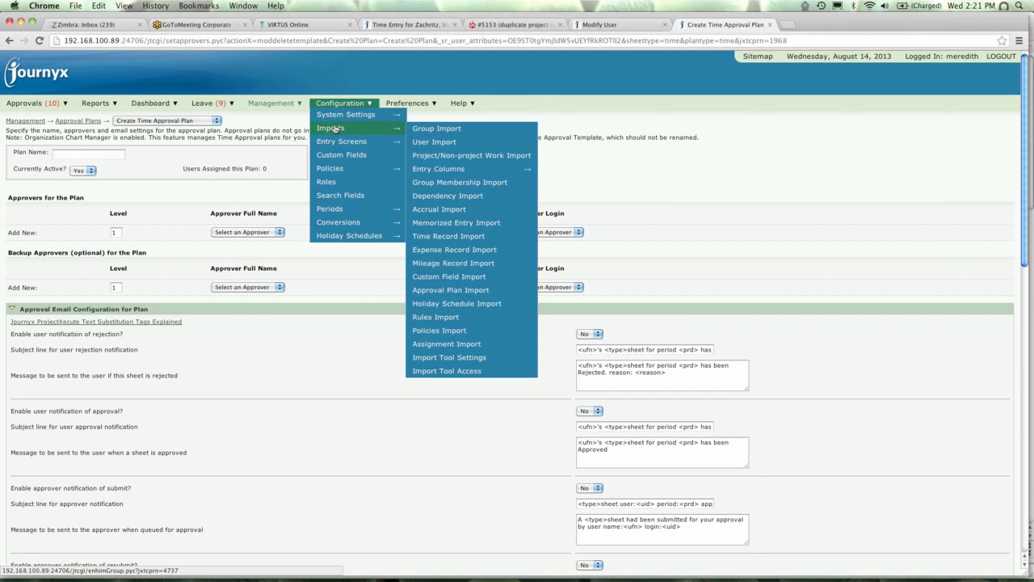
pyautogui.click(444, 319)
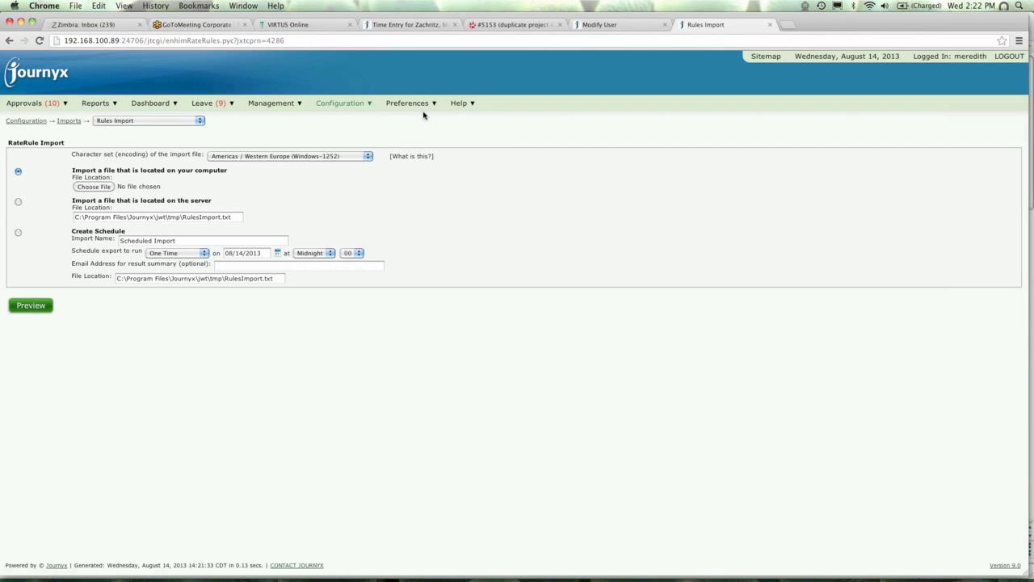
pyautogui.moveTo(462, 105)
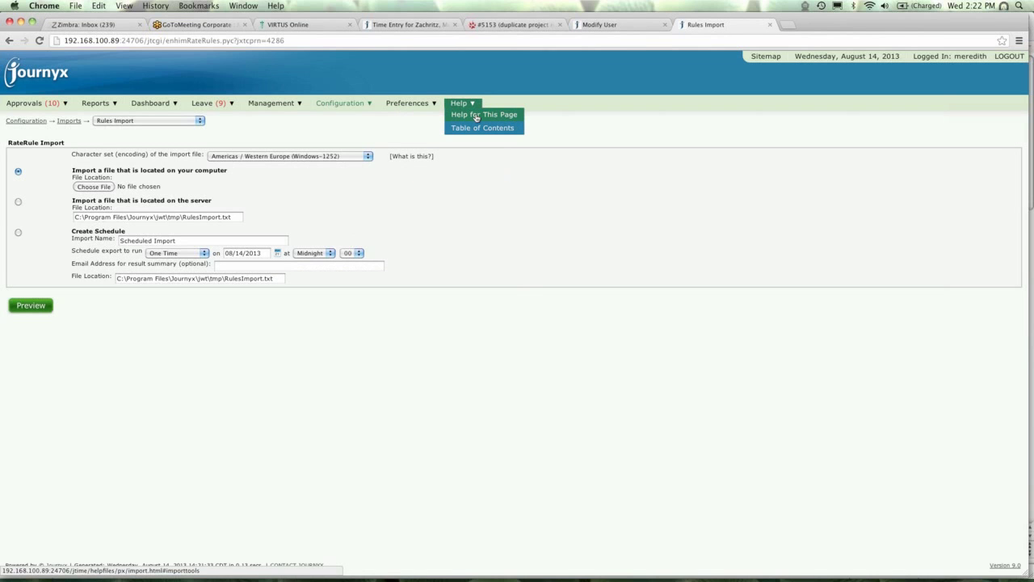
pyautogui.click(476, 117)
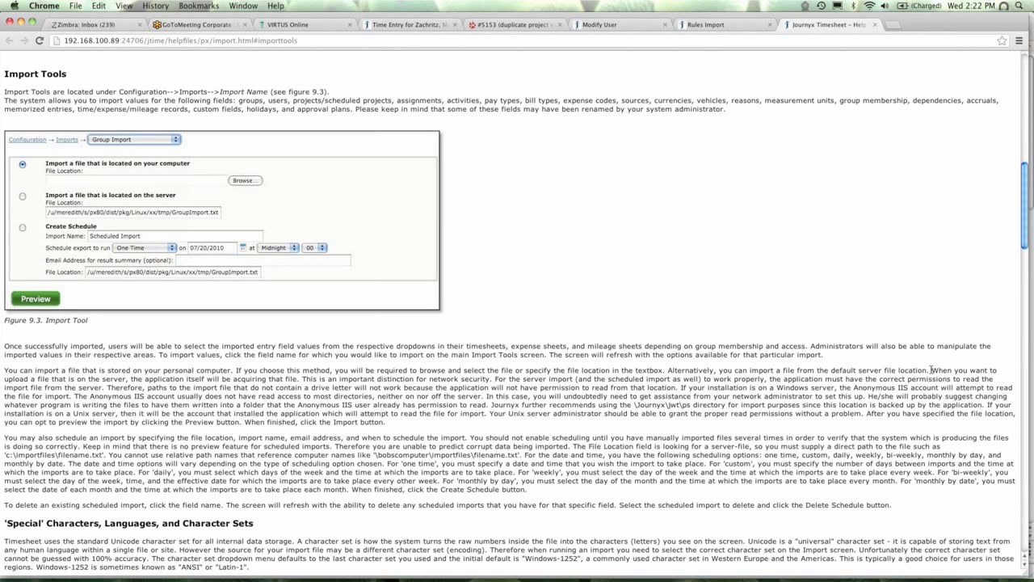
pyautogui.moveTo(1026, 255); pyautogui.dragTo(1029, 549)
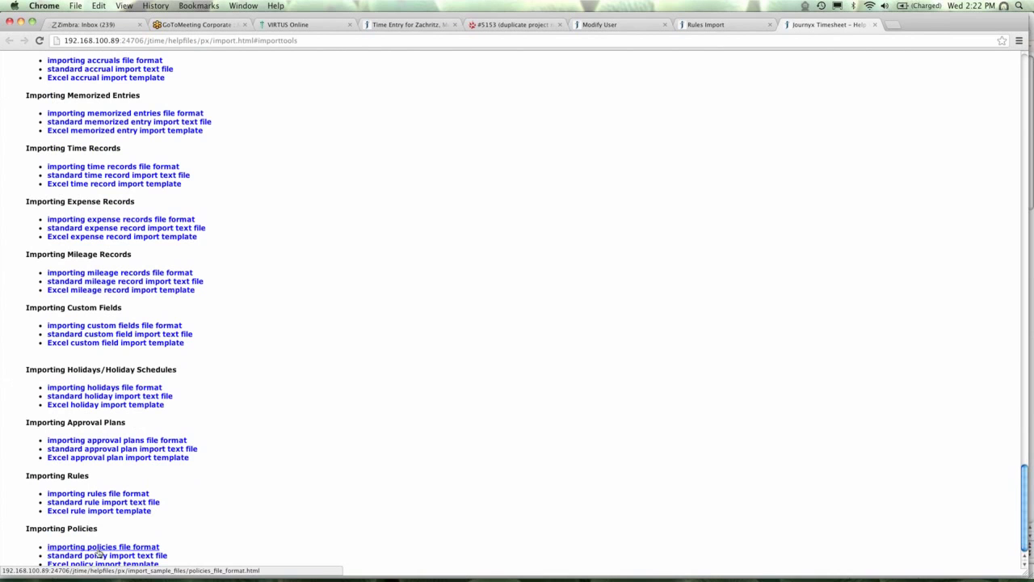
pyautogui.click(876, 26)
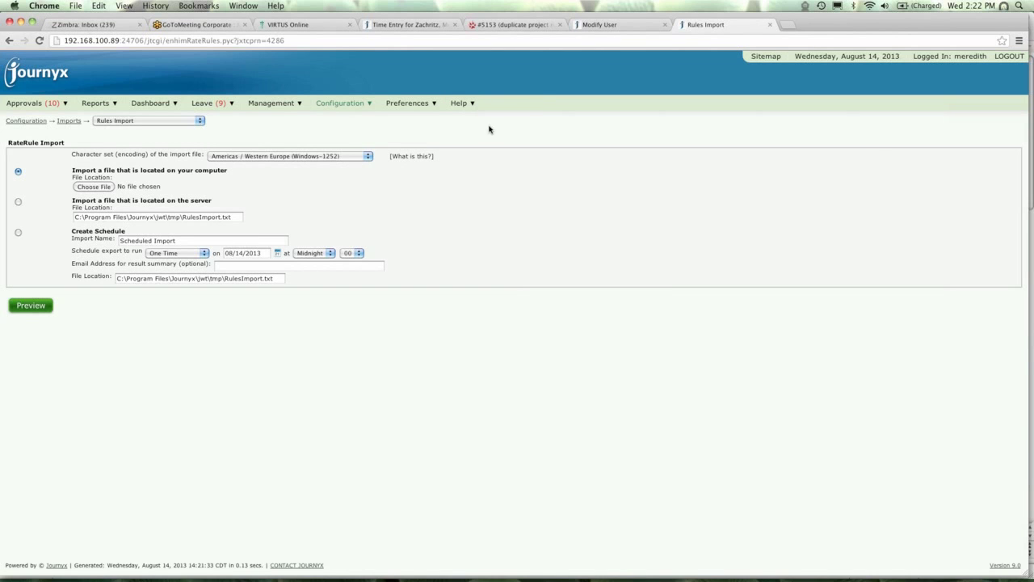
# Find General Group in the Management > Groups list and open its Modify Group page.
pyautogui.moveTo(282, 105)
pyautogui.click(270, 208)
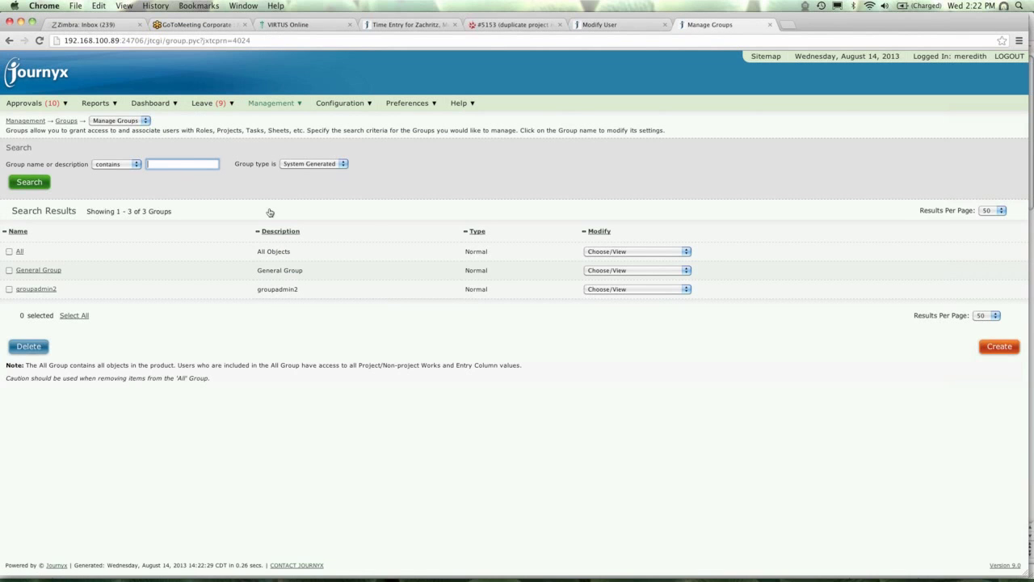
pyautogui.click(44, 272)
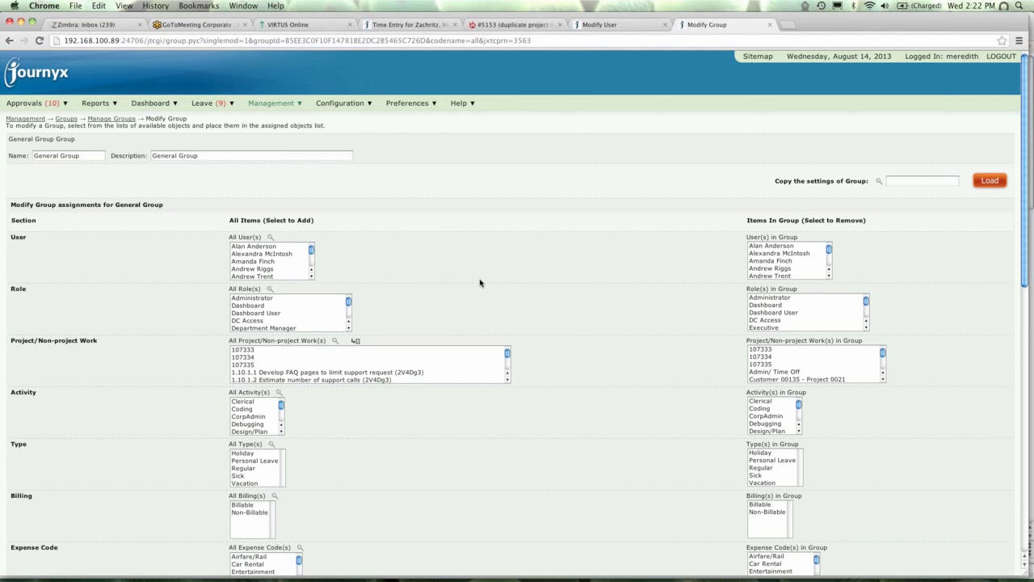
pyautogui.tripleClick(86, 155)
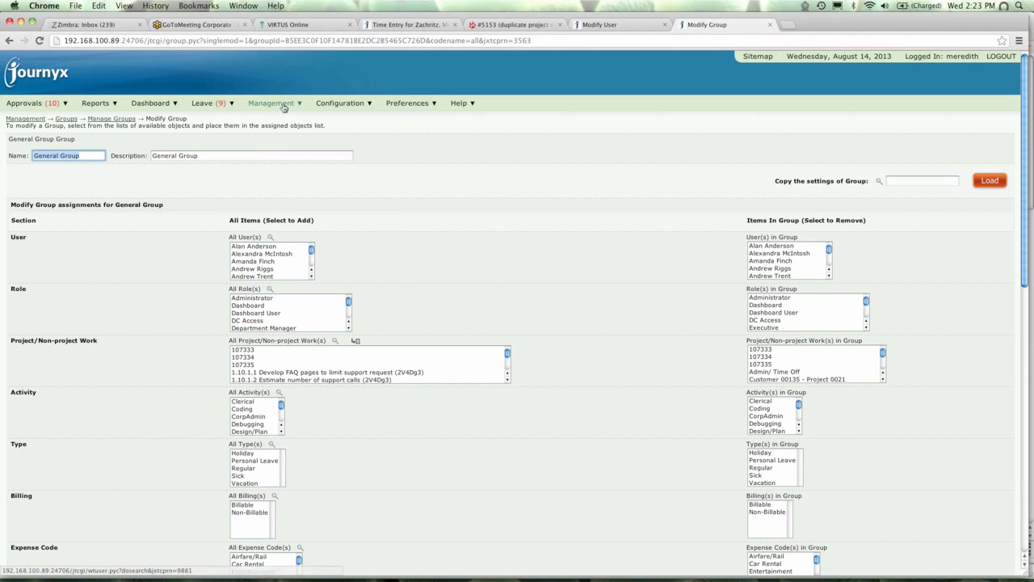
pyautogui.moveTo(276, 106)
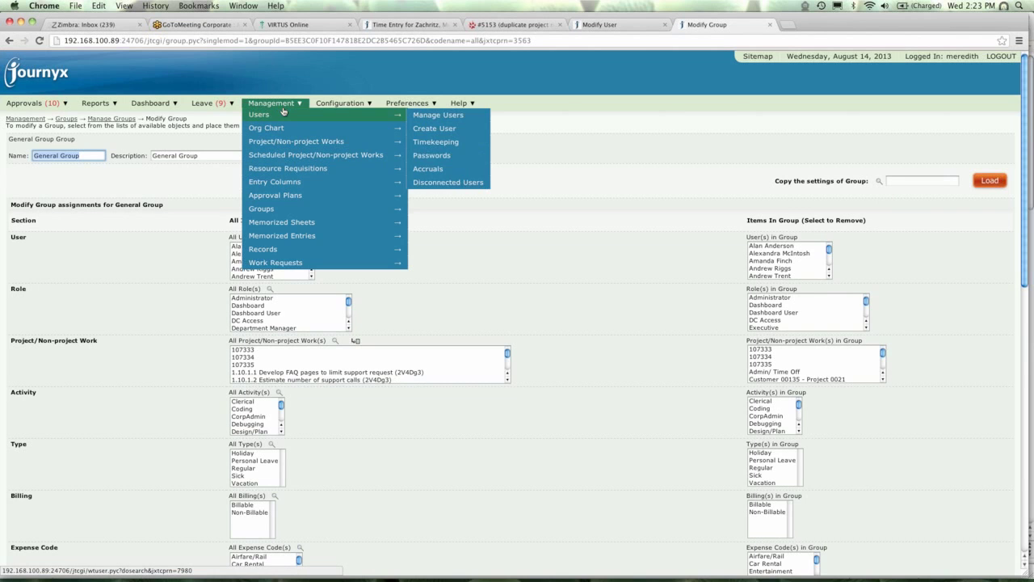
# Show the Users Timekeeping list with all 31 users' timesheet and expense periods.
pyautogui.click(426, 148)
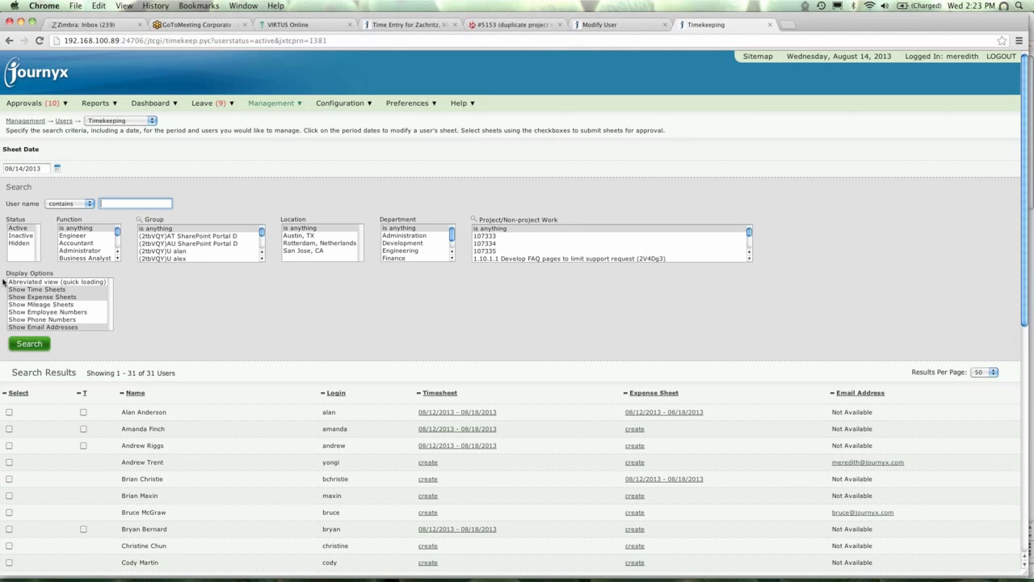
pyautogui.moveTo(6, 273); pyautogui.dragTo(63, 276)
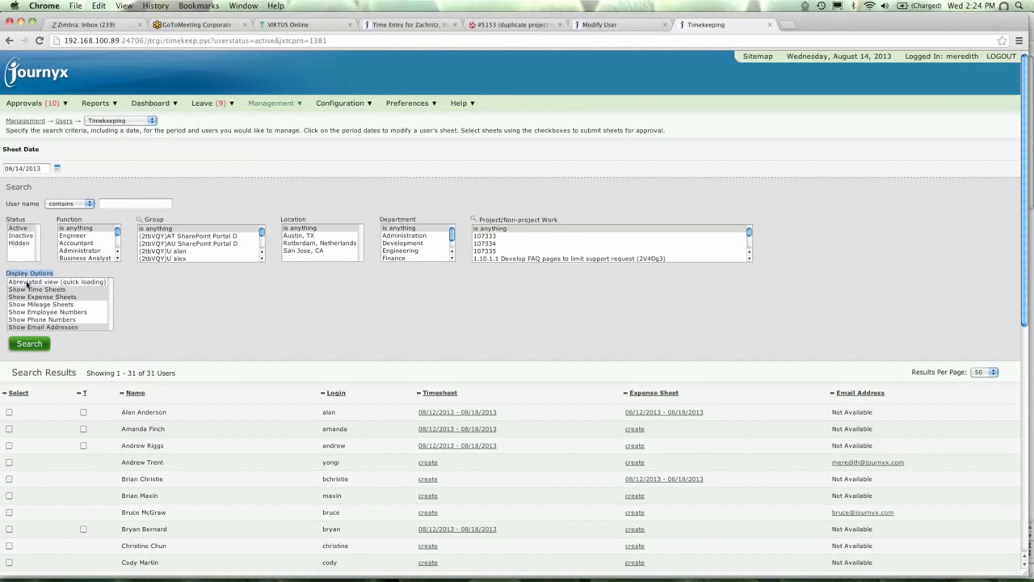
# Rerun the Timekeeping search in Abbreviated view showing time sheets, phone numbers and email addresses.
pyautogui.click(27, 281)
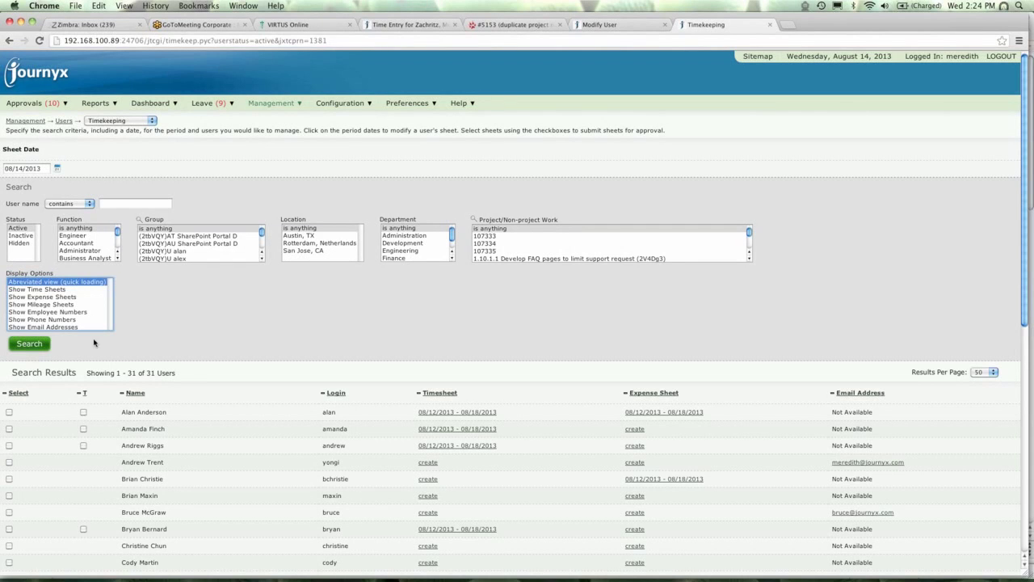
pyautogui.click(27, 343)
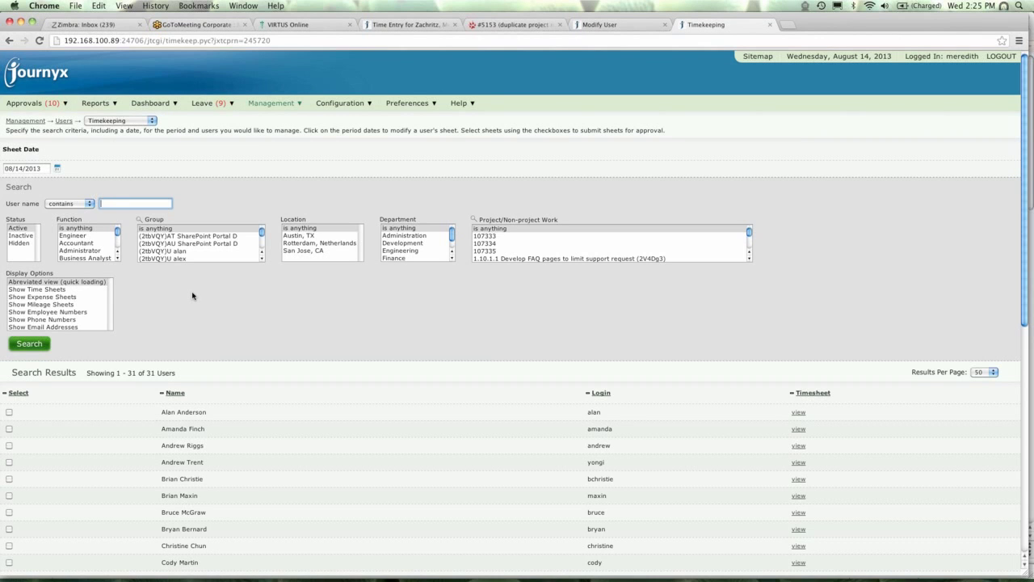
pyautogui.click(50, 291)
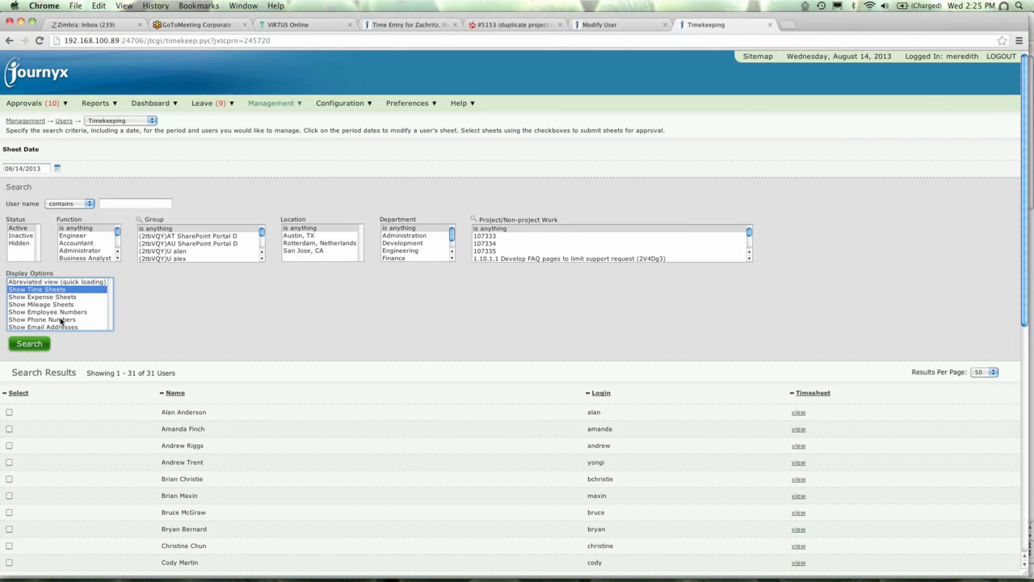
pyautogui.keyDown('super'); pyautogui.click(60, 321); pyautogui.keyUp('super')
pyautogui.keyDown('super'); pyautogui.click(60, 328); pyautogui.keyUp('super')
pyautogui.click(36, 346)
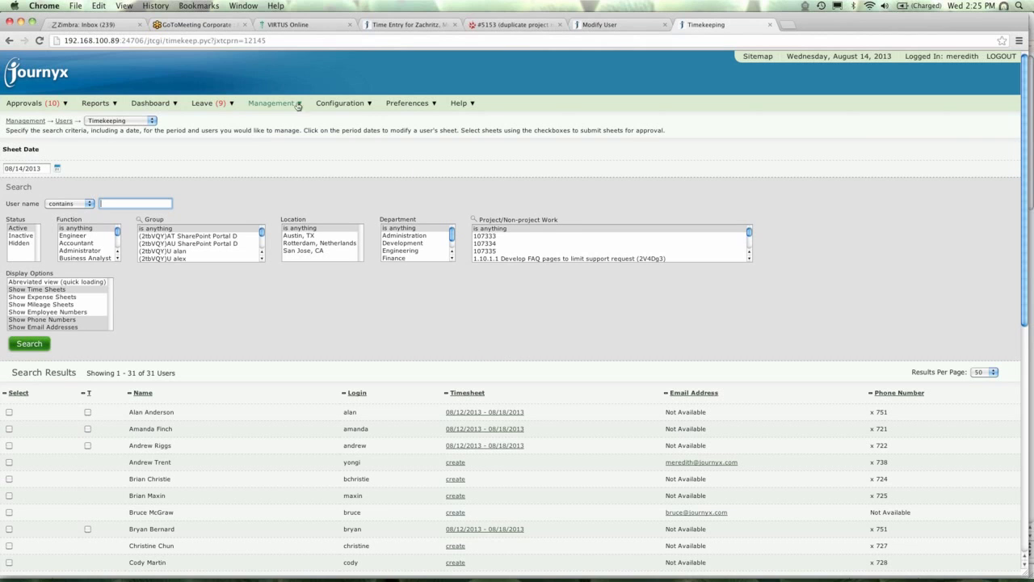
pyautogui.click(202, 112)
pyautogui.moveTo(270, 103)
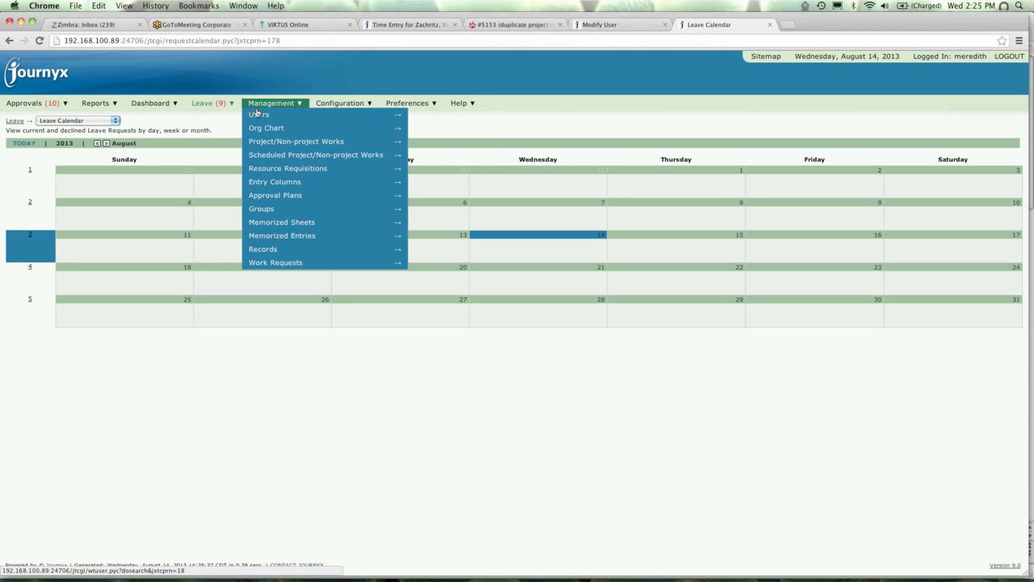
pyautogui.moveTo(388, 115)
pyautogui.click(449, 143)
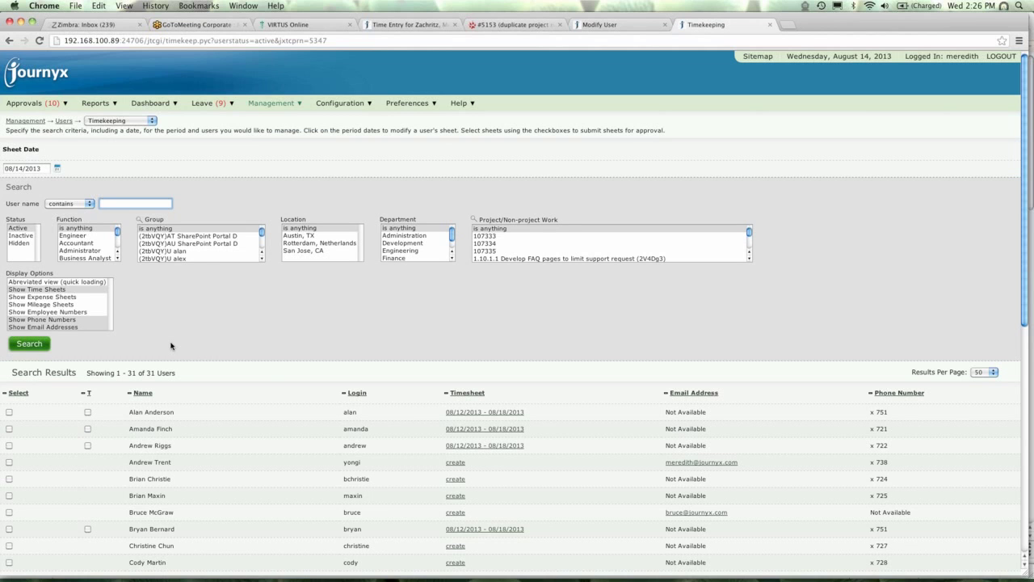
# Log out of the admin account and sign in as a regular user.
pyautogui.click(625, 26)
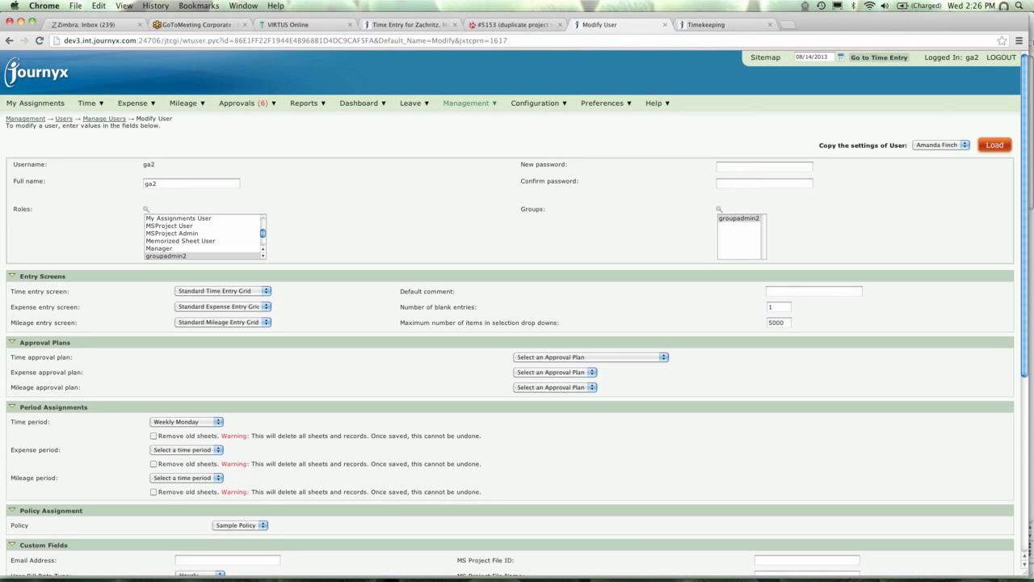
pyautogui.click(1000, 58)
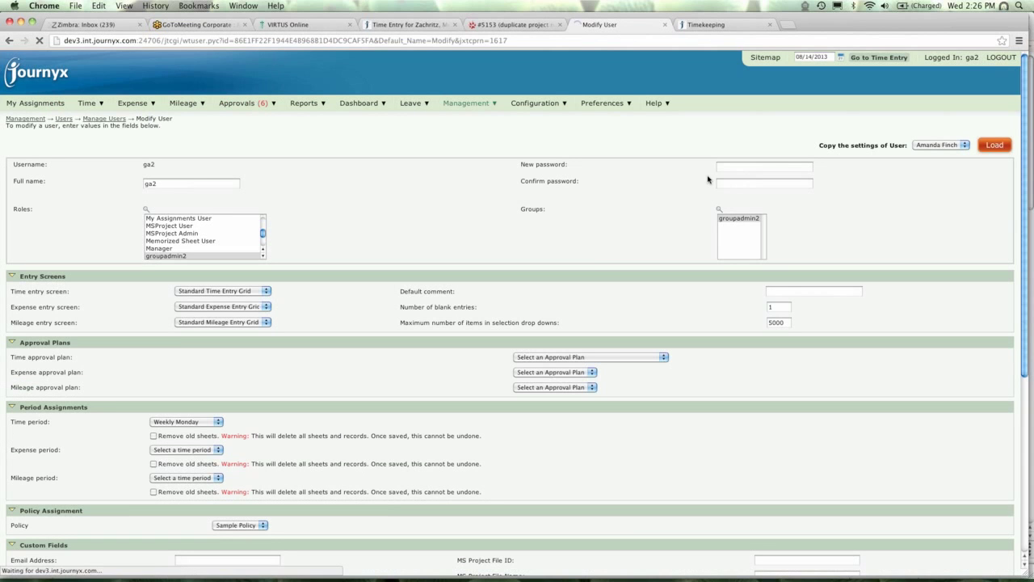
pyautogui.press('Tab')
pyautogui.press('Return')
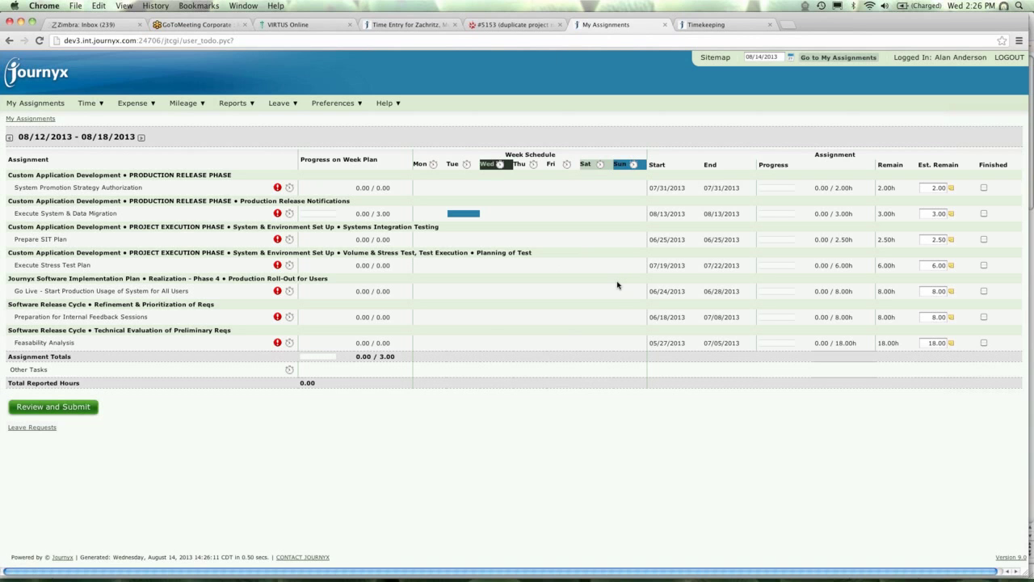
# Review My Assignments, noting the Progress on Week Plan column and 3.00 planned data-migration hours.
pyautogui.click(84, 105)
pyautogui.moveTo(301, 159); pyautogui.dragTo(380, 159)
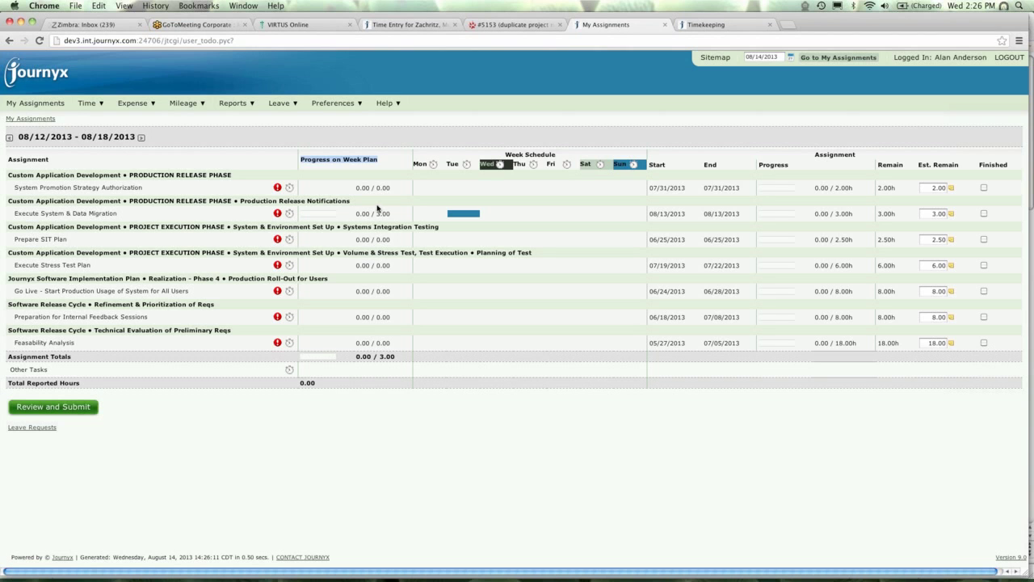
pyautogui.moveTo(377, 216); pyautogui.dragTo(393, 215)
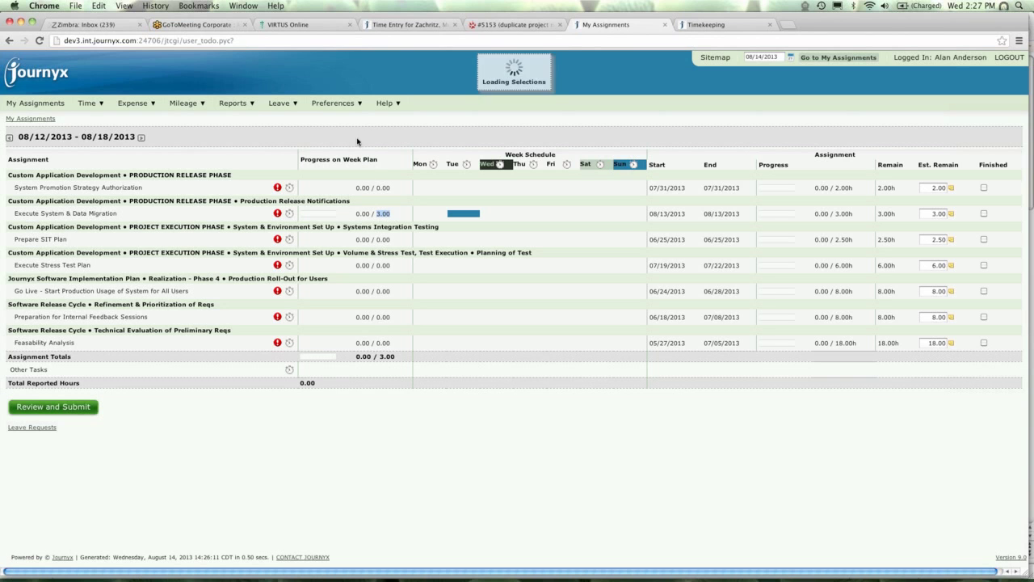
# In Entry Screens preferences, uncheck 'Display assignment weekly plan on My Assignments' and save.
pyautogui.moveTo(353, 107)
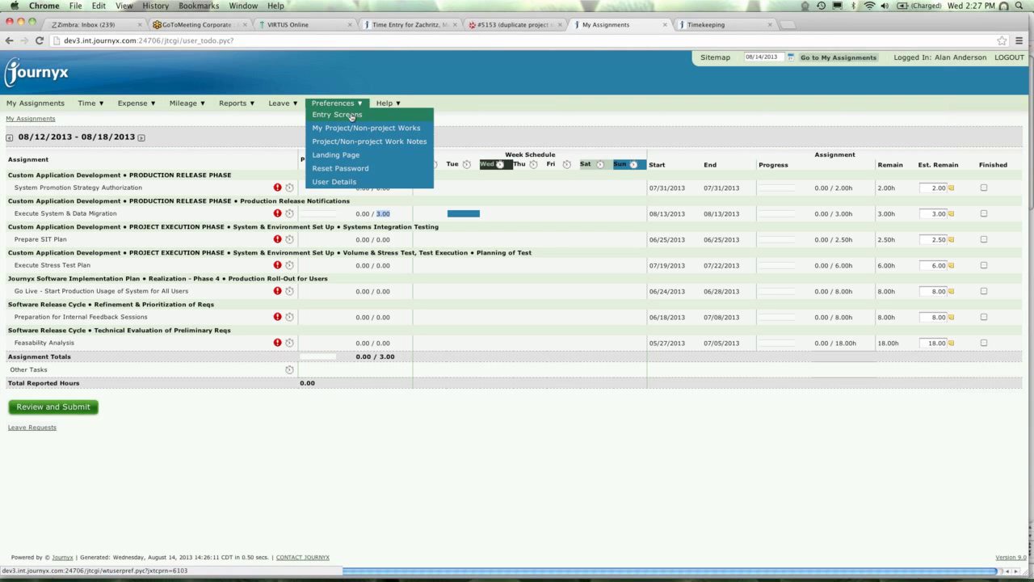
pyautogui.click(351, 115)
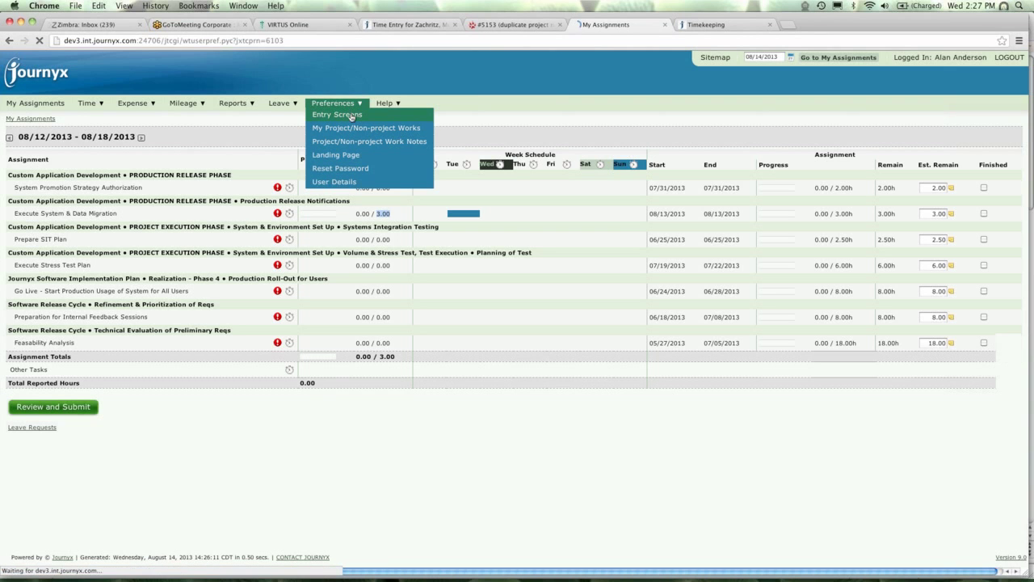
pyautogui.click(18, 394)
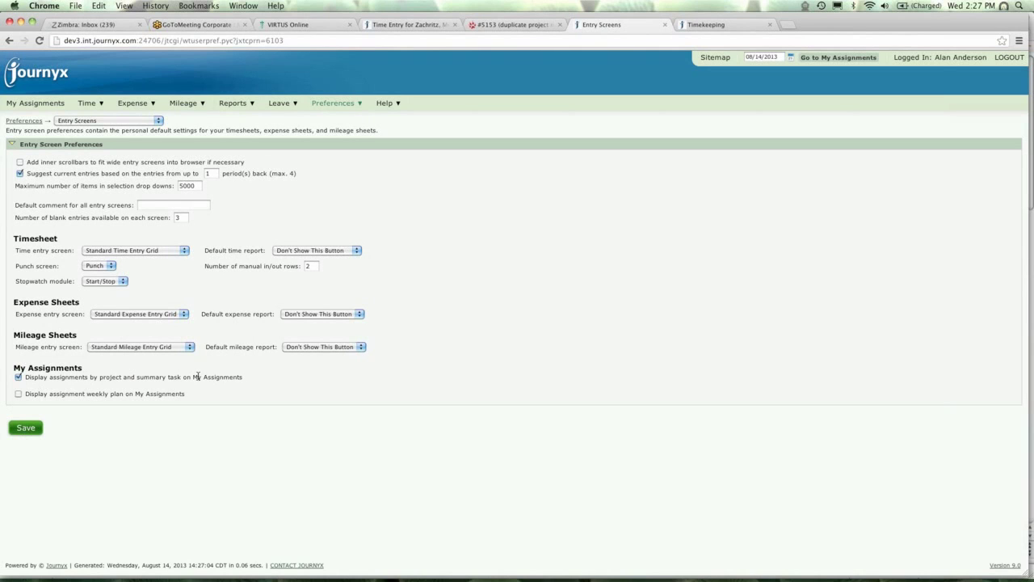
pyautogui.click(32, 430)
# Go back to My Assignments to confirm the weekly plan column is gone.
pyautogui.click(54, 110)
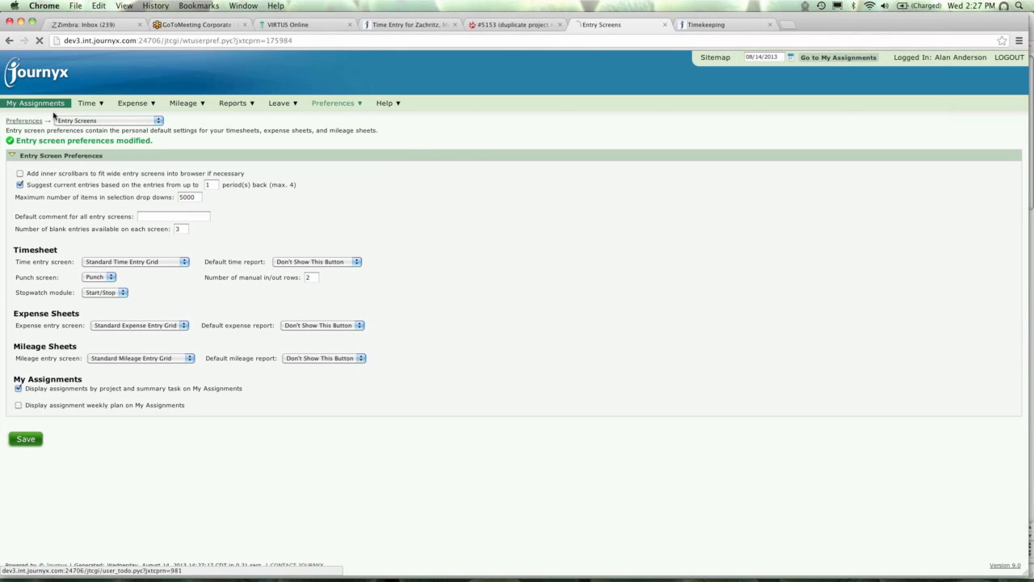